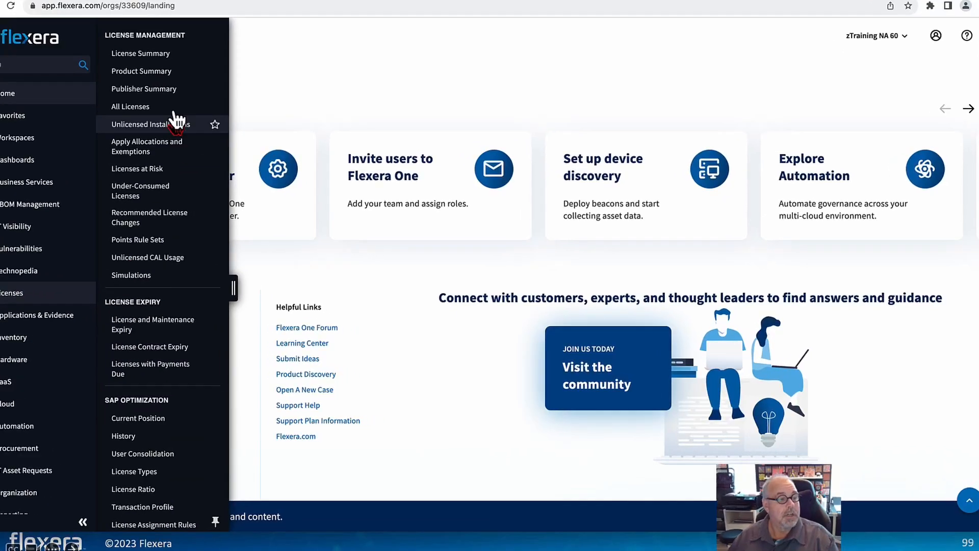
# - Open the Adobe Acrobat Pro 2017 engl. license from the list of all licenses and examine the devices consuming it
pyautogui.click(173, 107)
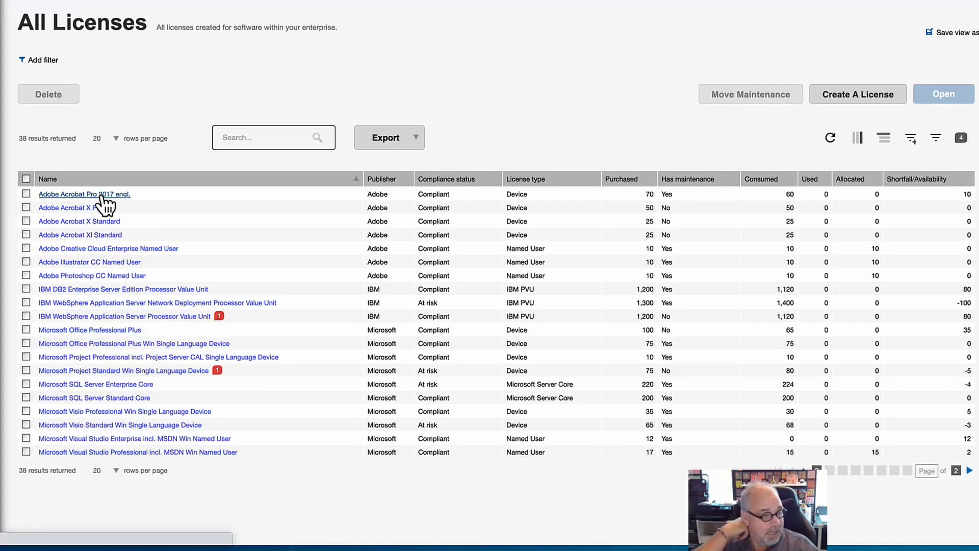
pyautogui.click(101, 195)
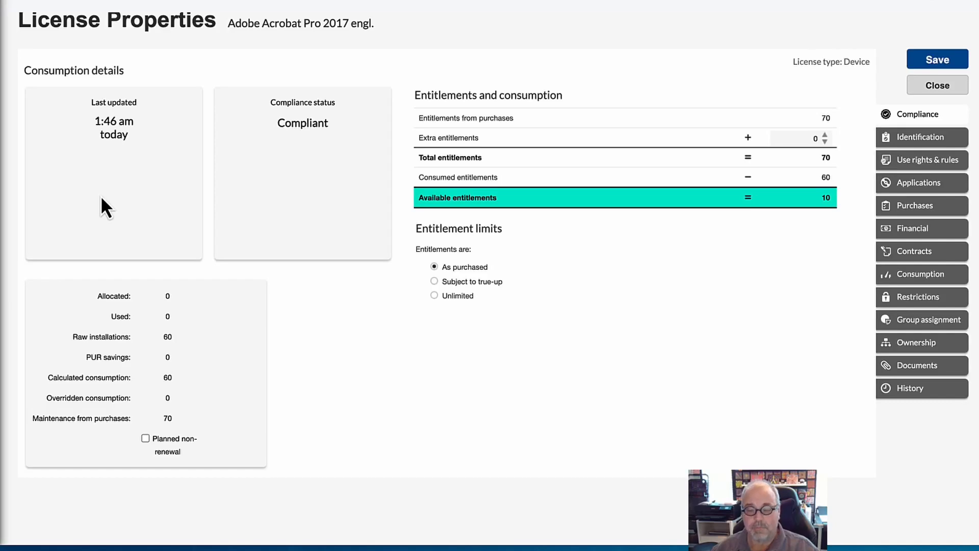
pyautogui.click(948, 285)
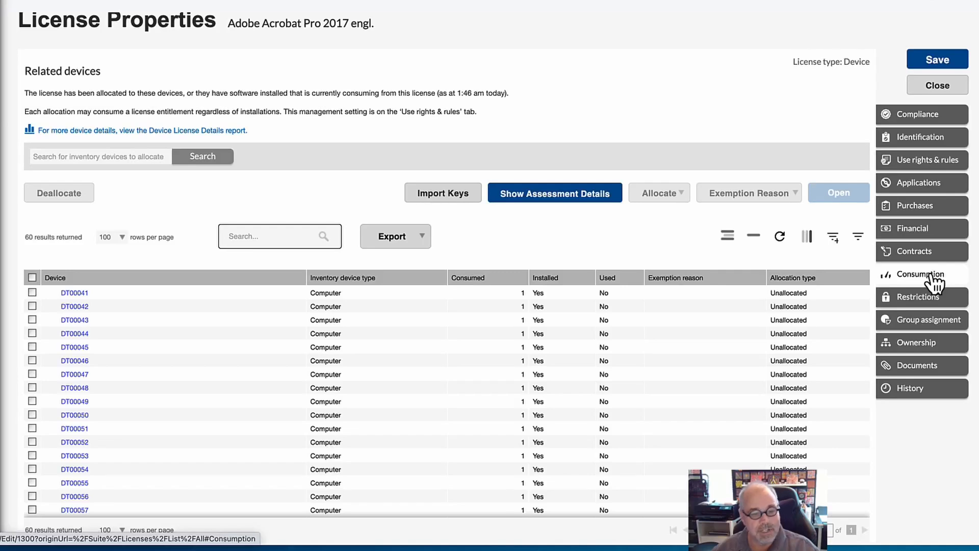
pyautogui.scroll(-3, 477, 258)
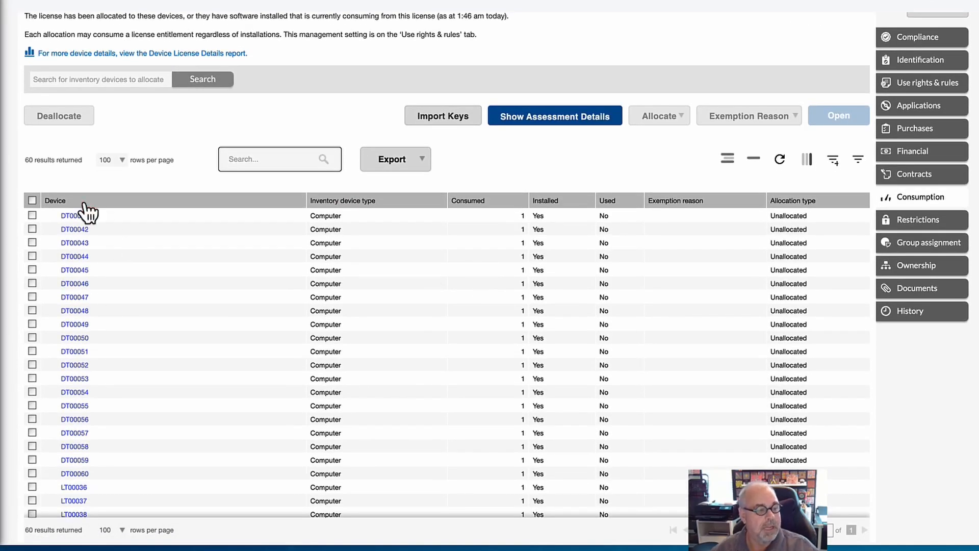
pyautogui.scroll(3, 97, 224)
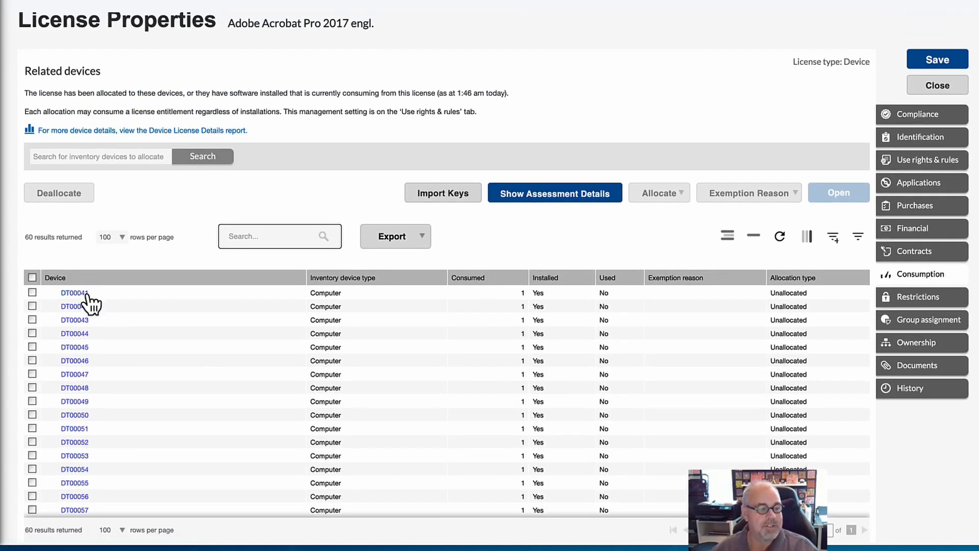
pyautogui.click(90, 291)
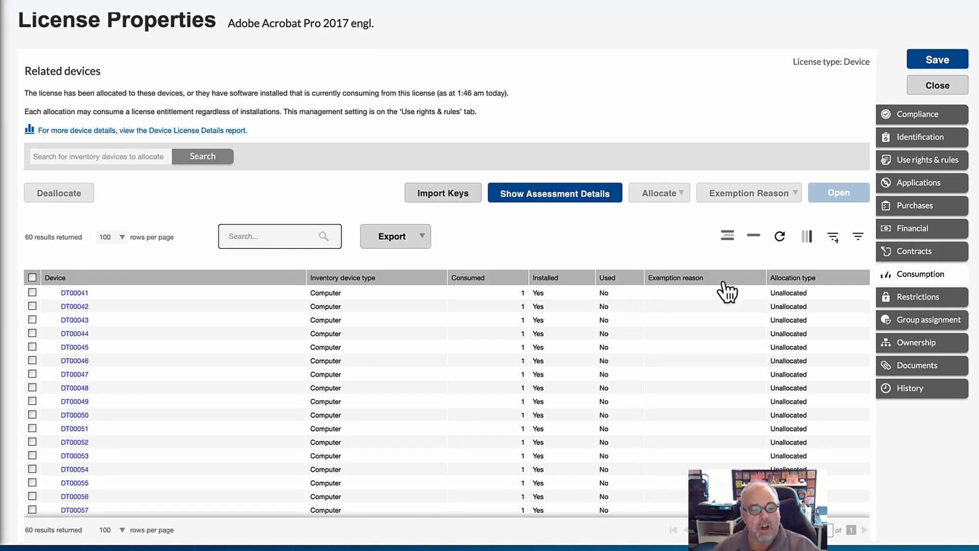
pyautogui.scroll(-1, 723, 282)
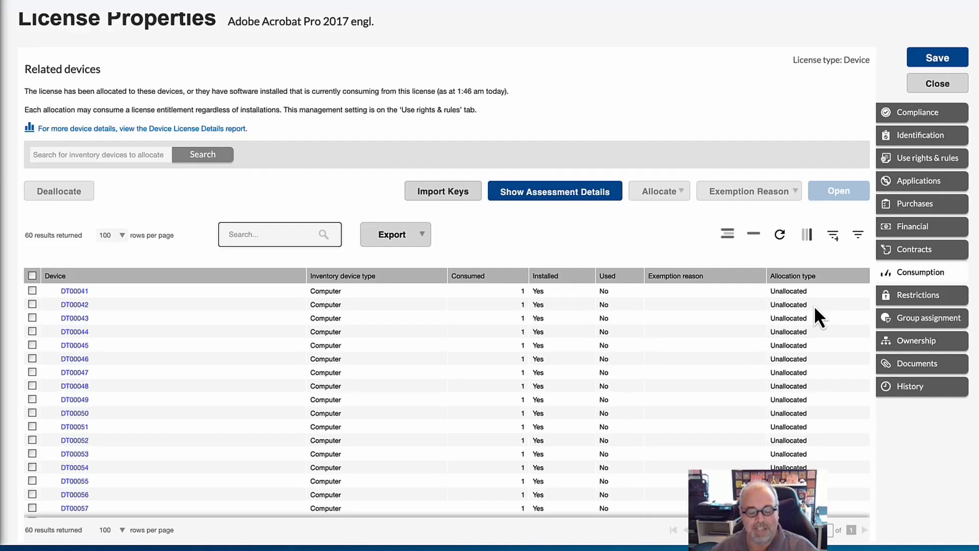
# - Review the assessment details for the license, including the reasons for consumed and unassessed installations, and return to its related devices
pyautogui.click(570, 204)
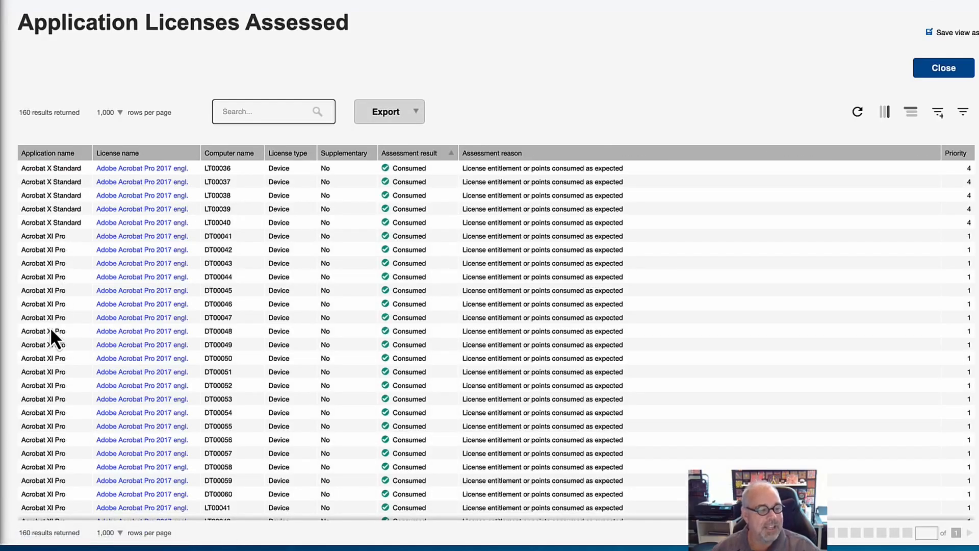
pyautogui.scroll(-1, 45, 356)
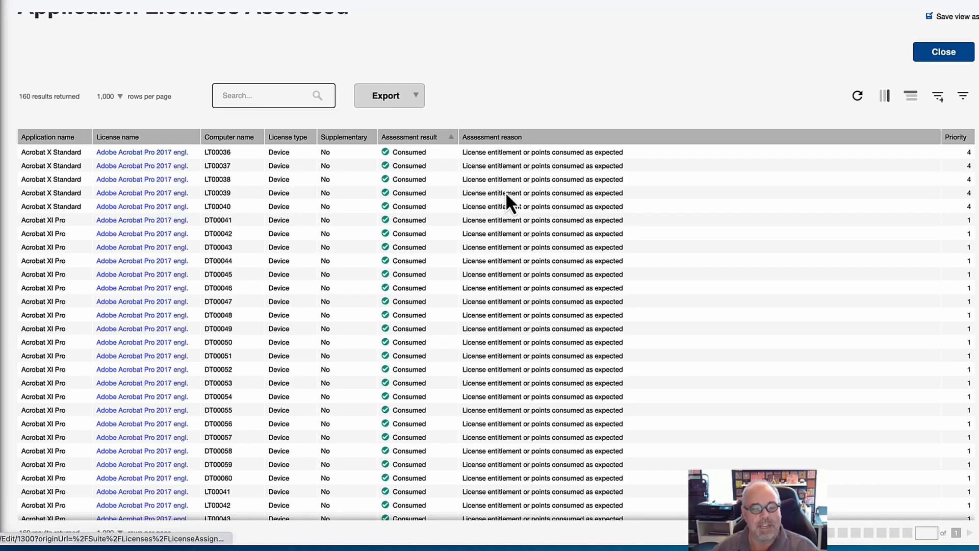
pyautogui.scroll(-1, 518, 240)
pyautogui.scroll(-15, 517, 240)
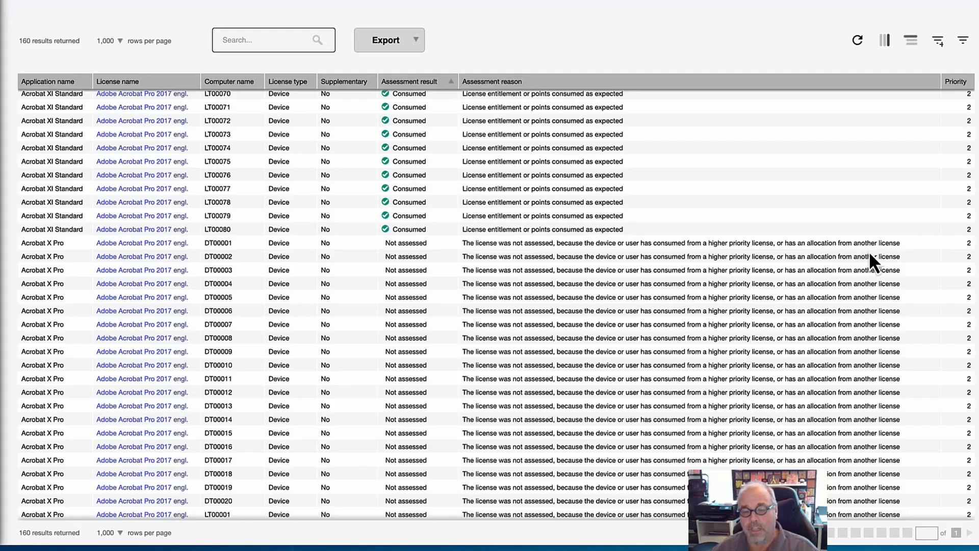
pyautogui.scroll(12, 623, 296)
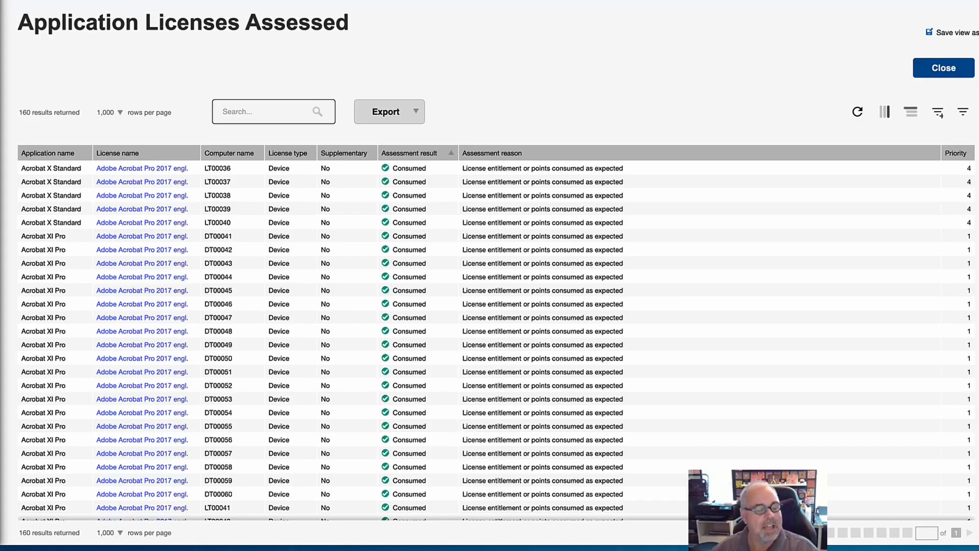
pyautogui.hotkey('alt', 'Left')
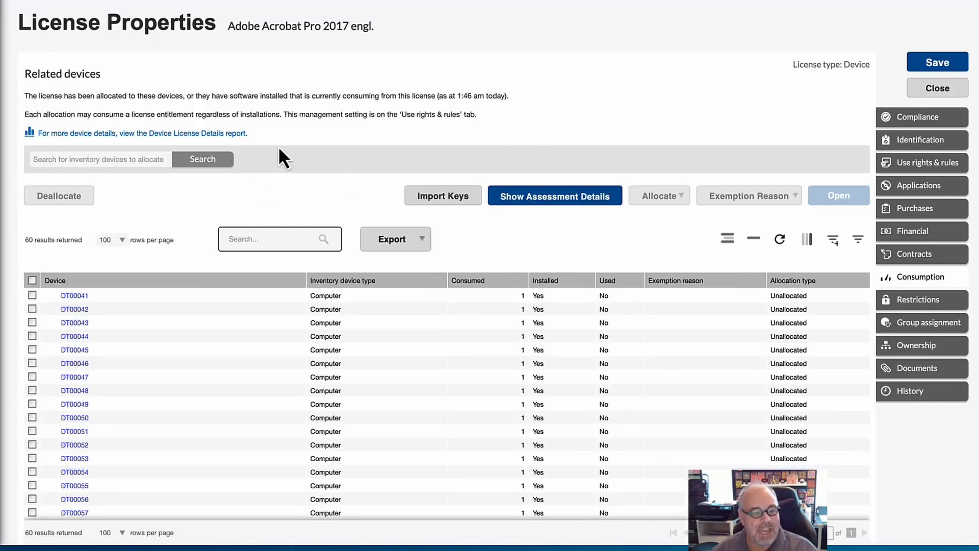
# - List the inventory devices that can be allocated to the license and close the list without adding any
pyautogui.scroll(-2, 292, 173)
pyautogui.scroll(2, 734, 107)
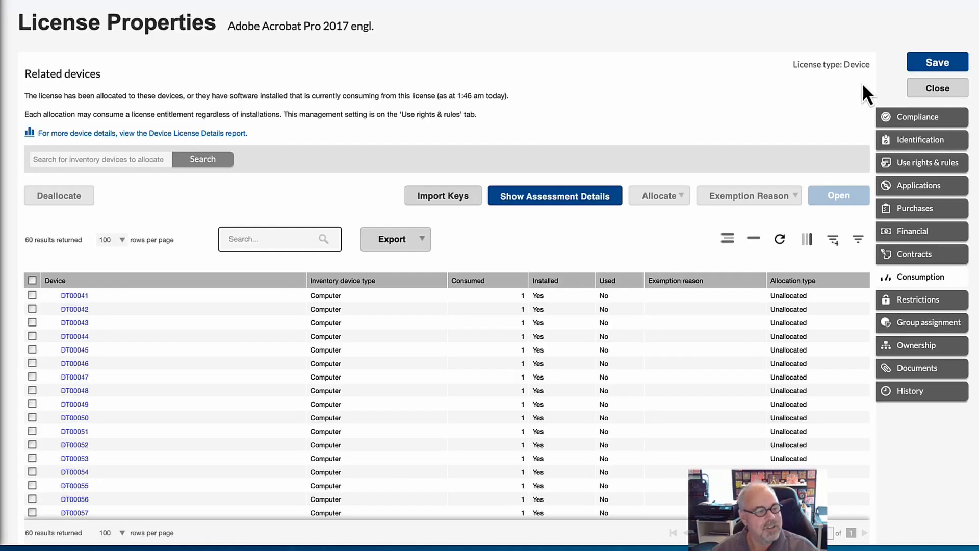
pyautogui.click(217, 161)
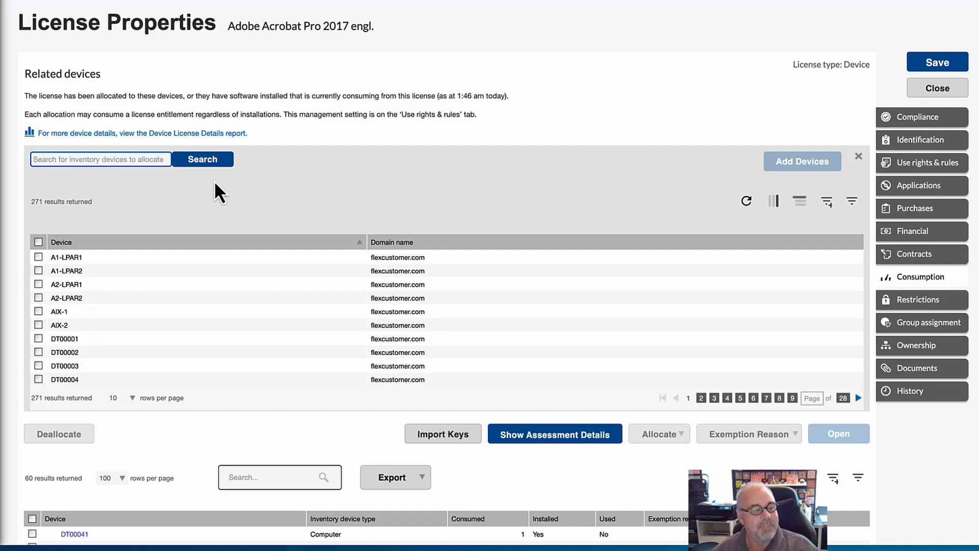
pyautogui.click(859, 156)
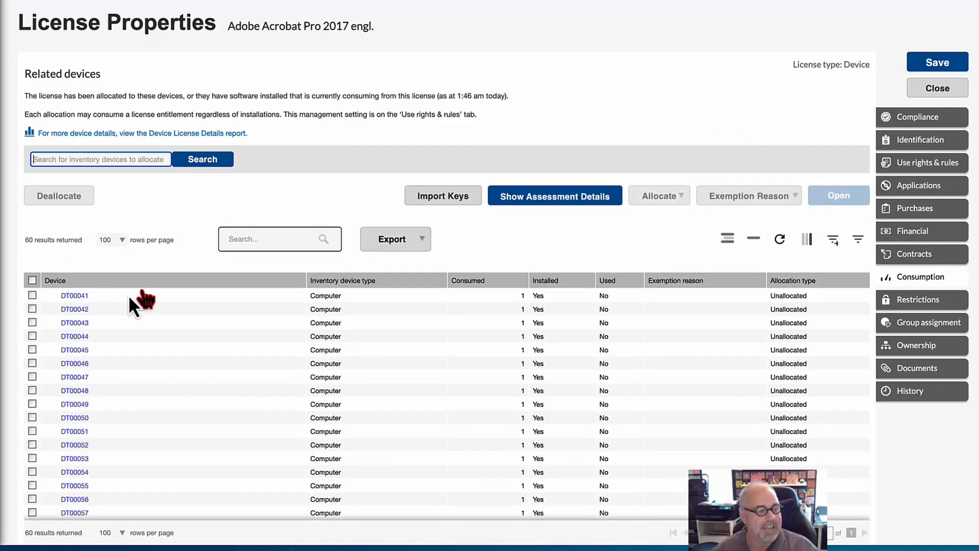
# - Select device DT00041 and open its allocation options
pyautogui.click(32, 296)
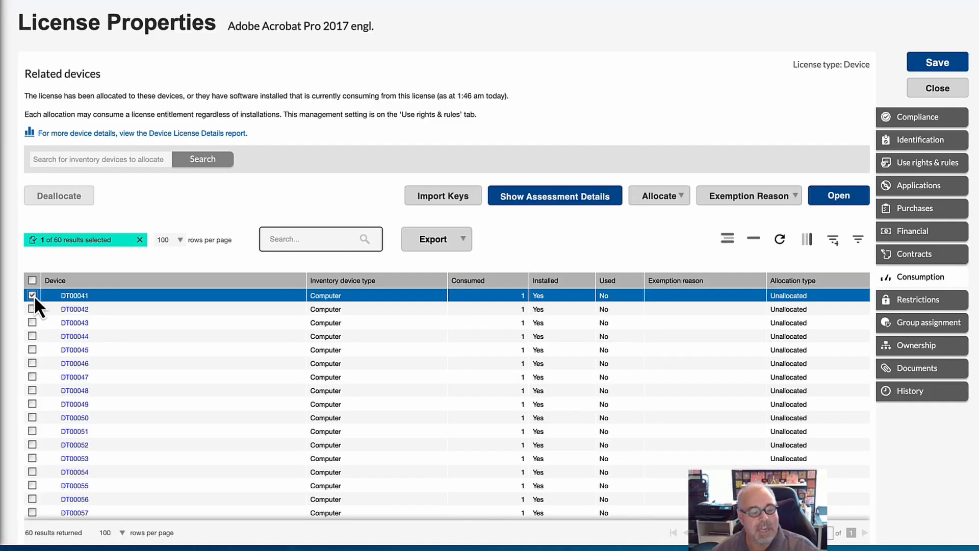
pyautogui.click(679, 200)
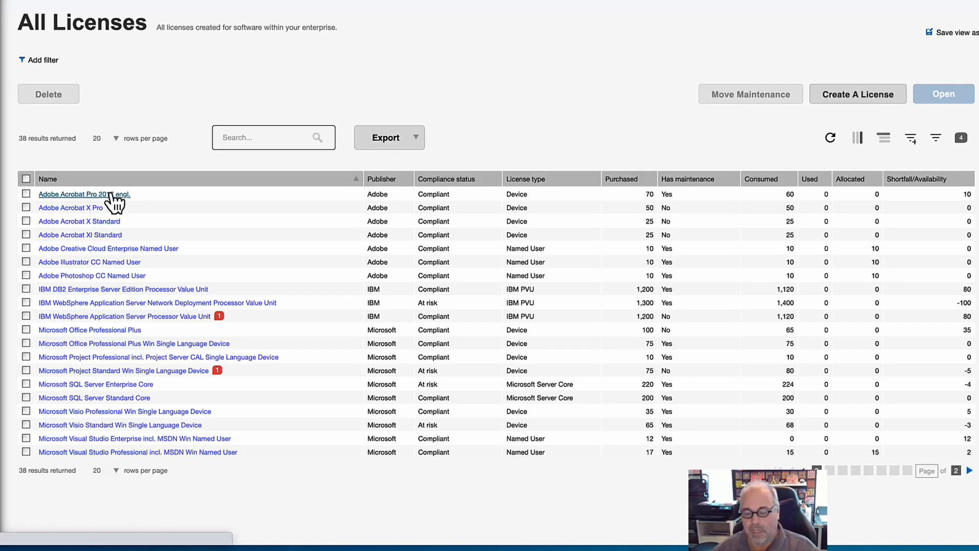
# - Reopen the consumption view of the Adobe Acrobat Pro 2017 engl. license and add the Allocation reason column before Consumed
pyautogui.click(110, 194)
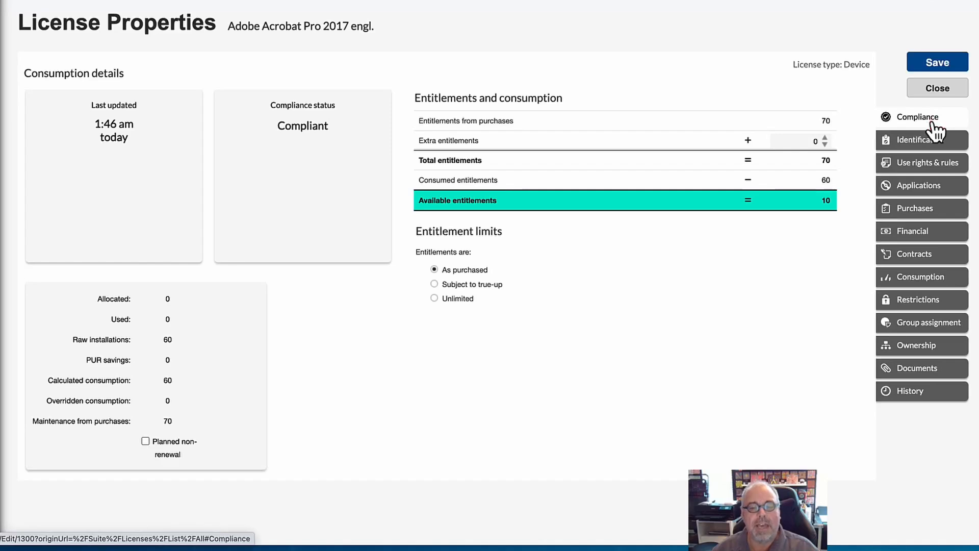
pyautogui.click(916, 282)
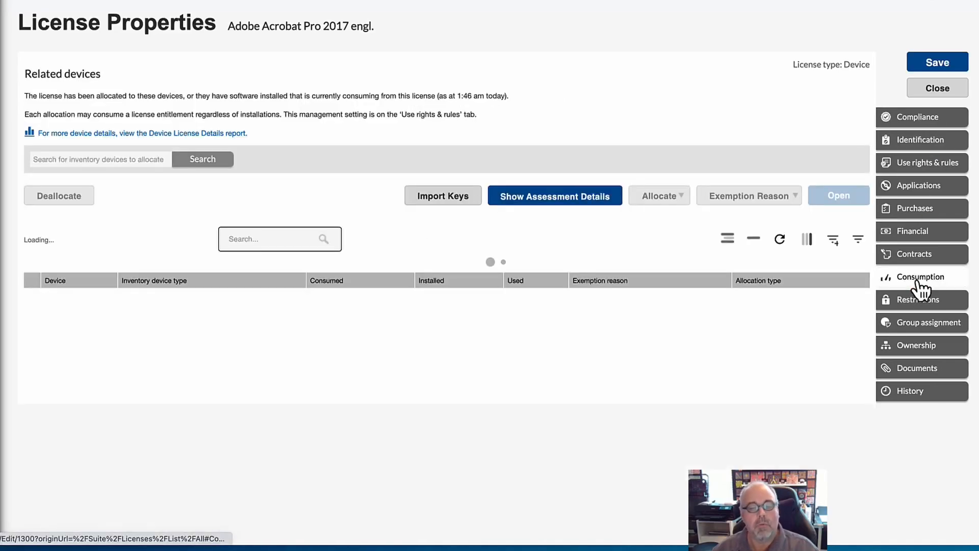
pyautogui.rightClick(822, 278)
pyautogui.moveTo(816, 385); pyautogui.dragTo(460, 283)
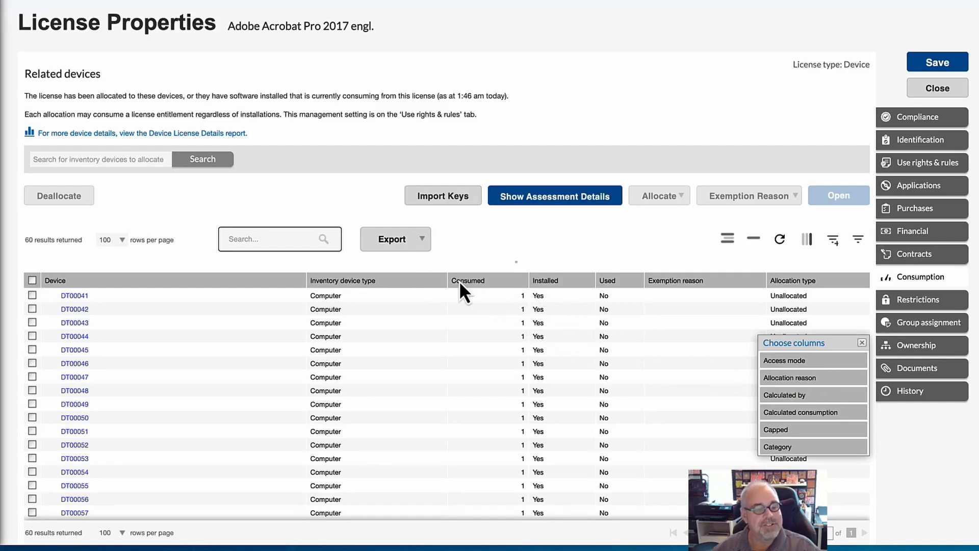
pyautogui.click(397, 295)
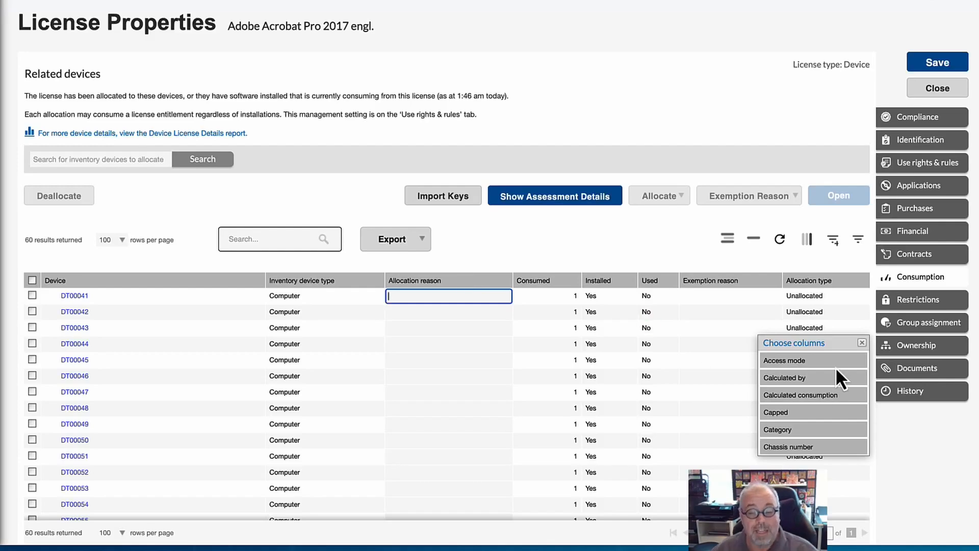
pyautogui.click(861, 343)
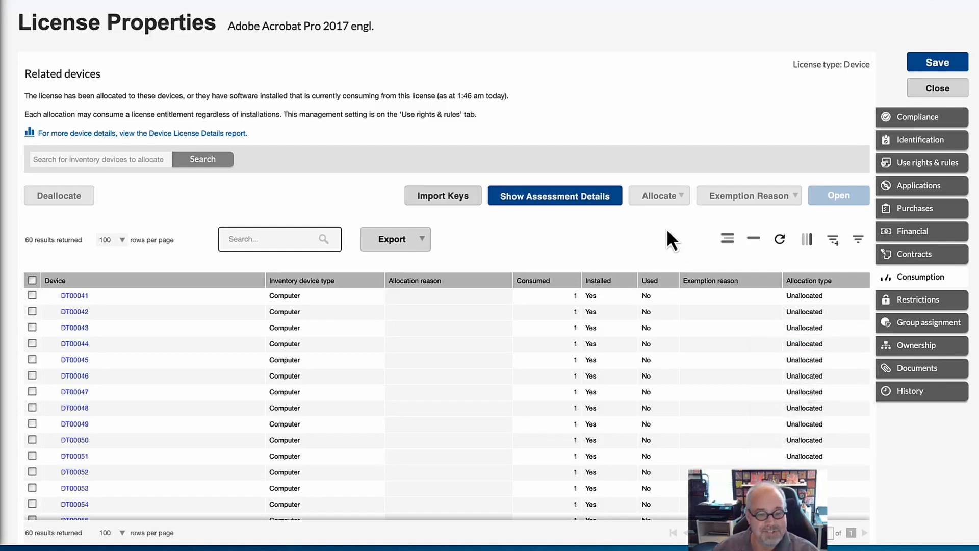
# - Assign the custom exemption reason "because i said so" to device DT00041, keeping only that device selected
pyautogui.click(33, 295)
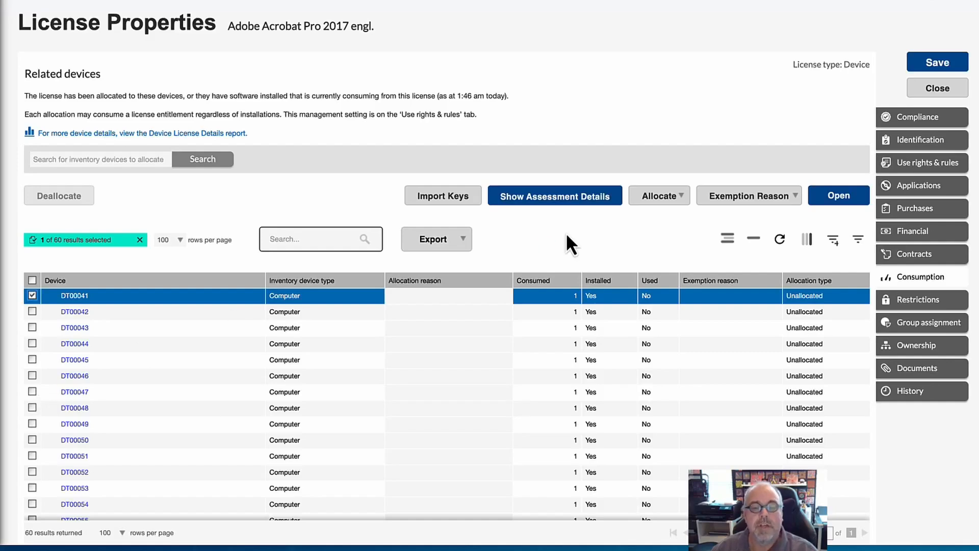
pyautogui.click(793, 199)
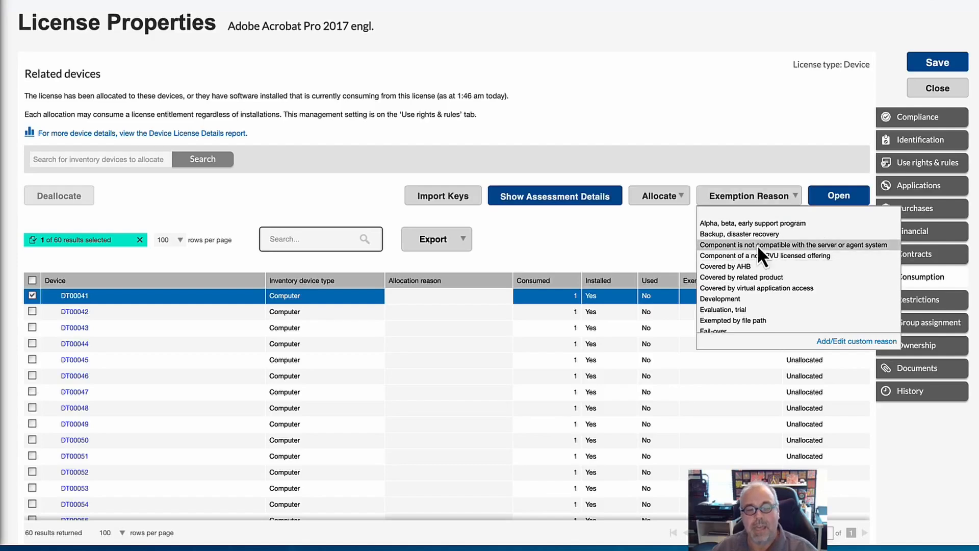
pyautogui.scroll(-4, 756, 239)
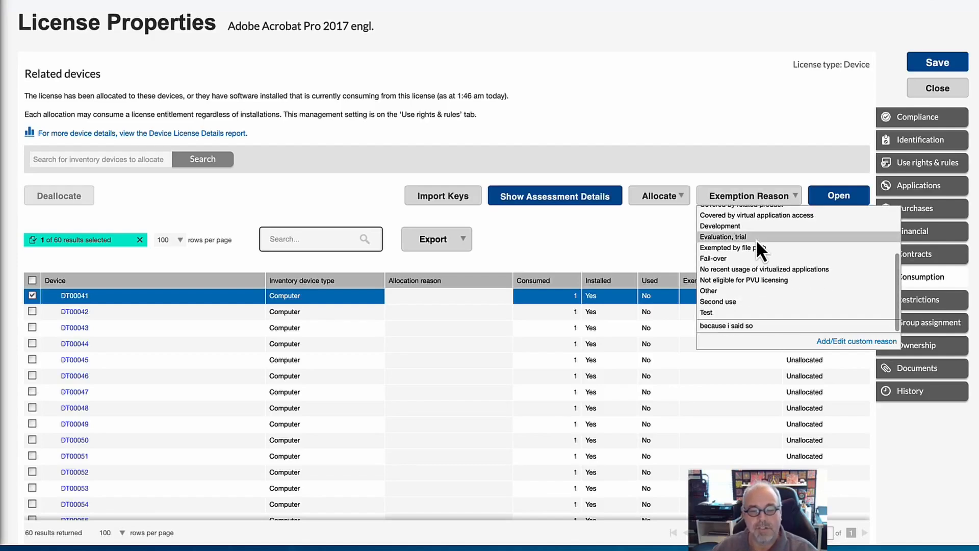
pyautogui.scroll(-3, 742, 204)
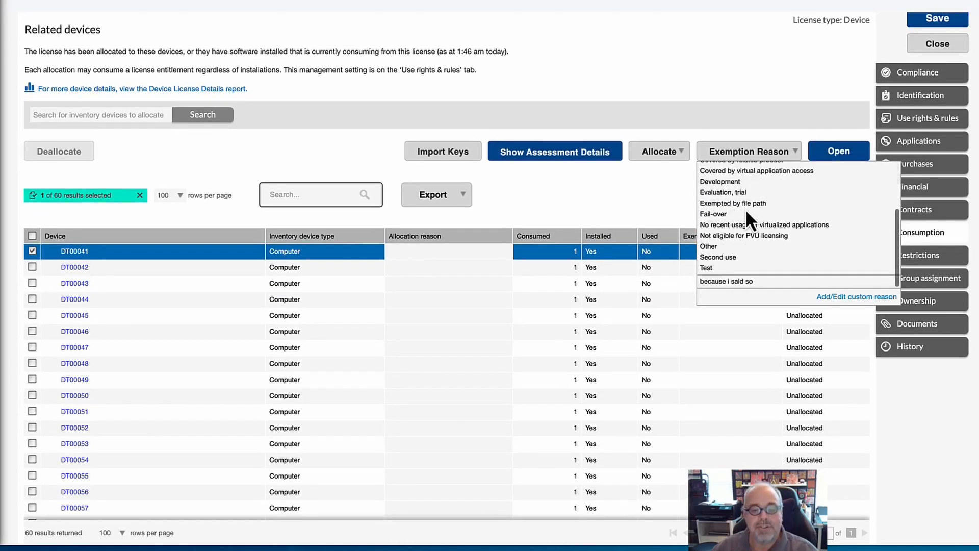
pyautogui.click(838, 299)
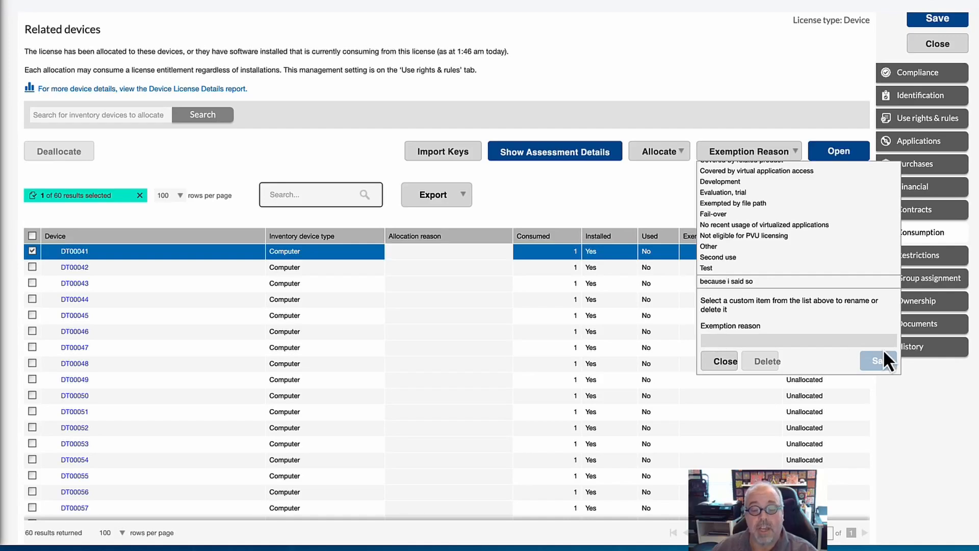
pyautogui.click(725, 361)
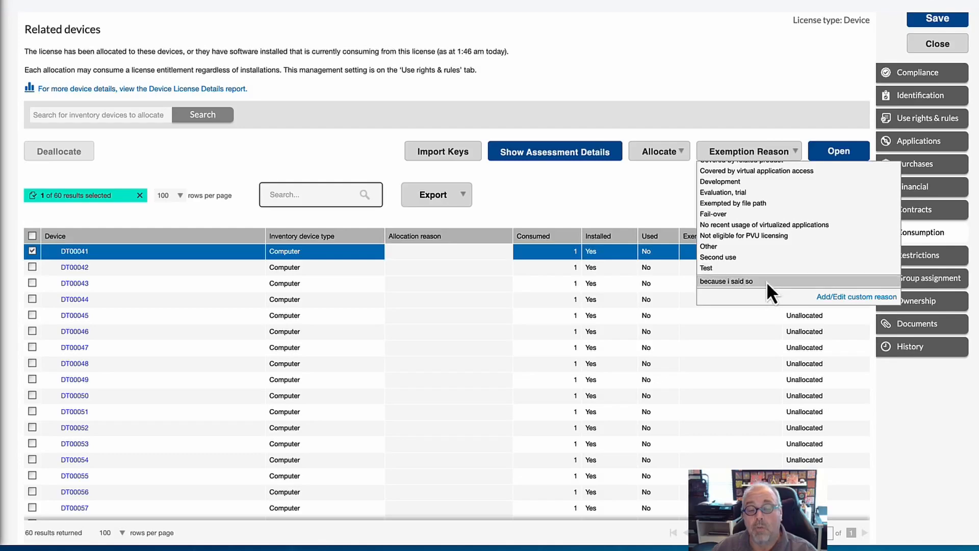
pyautogui.scroll(-5, 761, 245)
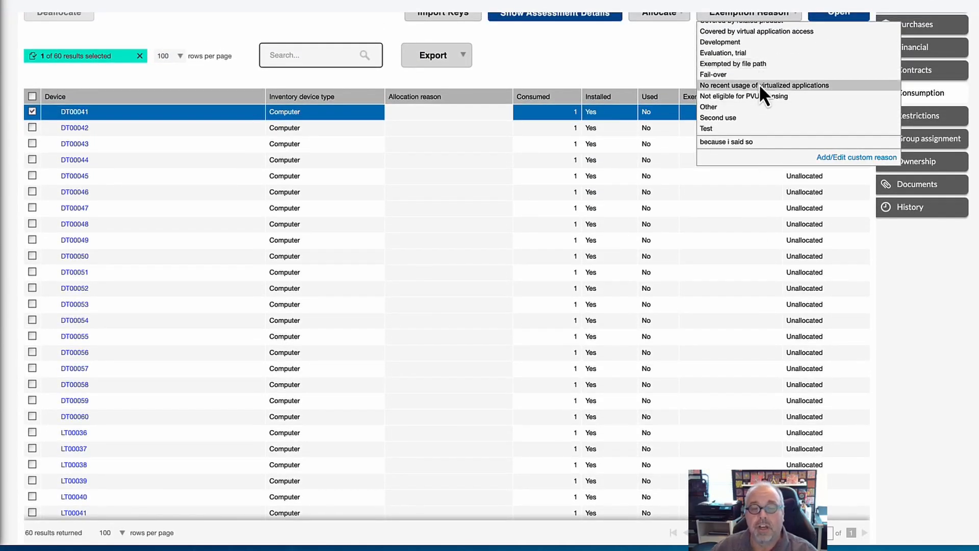
pyautogui.scroll(2, 759, 84)
pyautogui.scroll(-2, 759, 83)
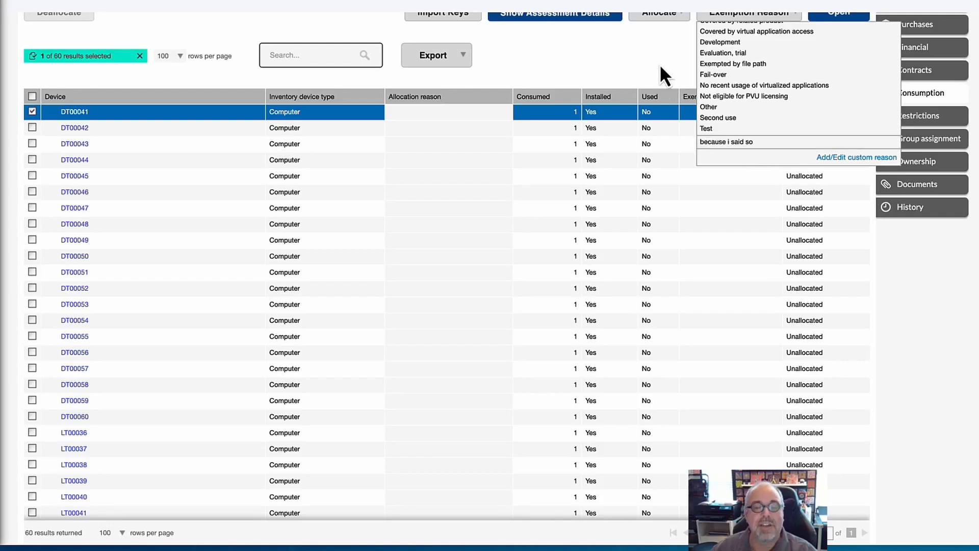
pyautogui.click(730, 144)
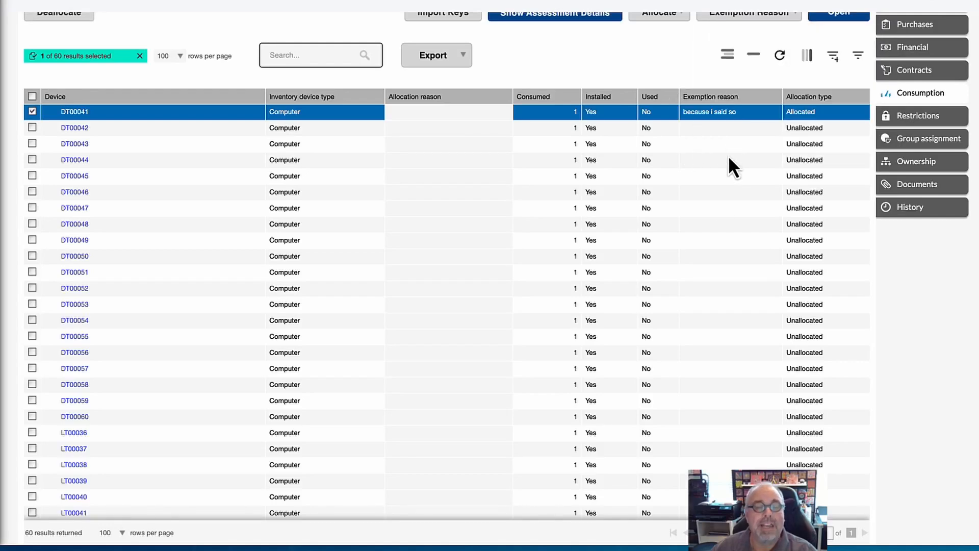
pyautogui.click(517, 175)
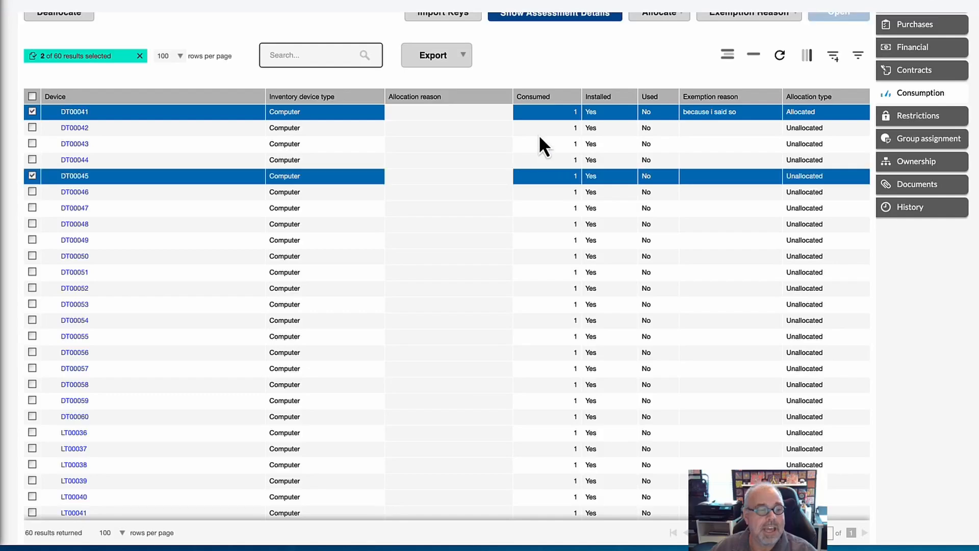
pyautogui.click(32, 176)
pyautogui.scroll(3, 659, 277)
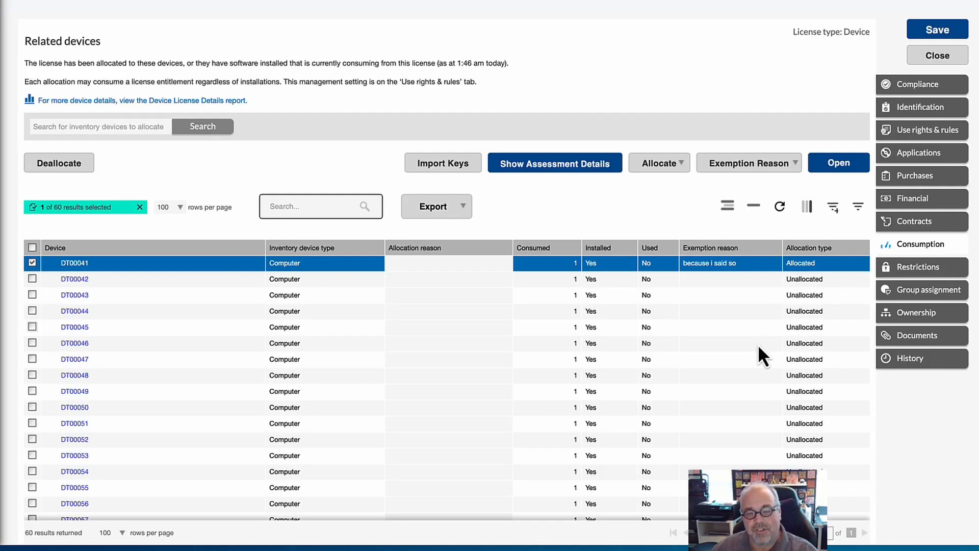
pyautogui.scroll(-3, 757, 345)
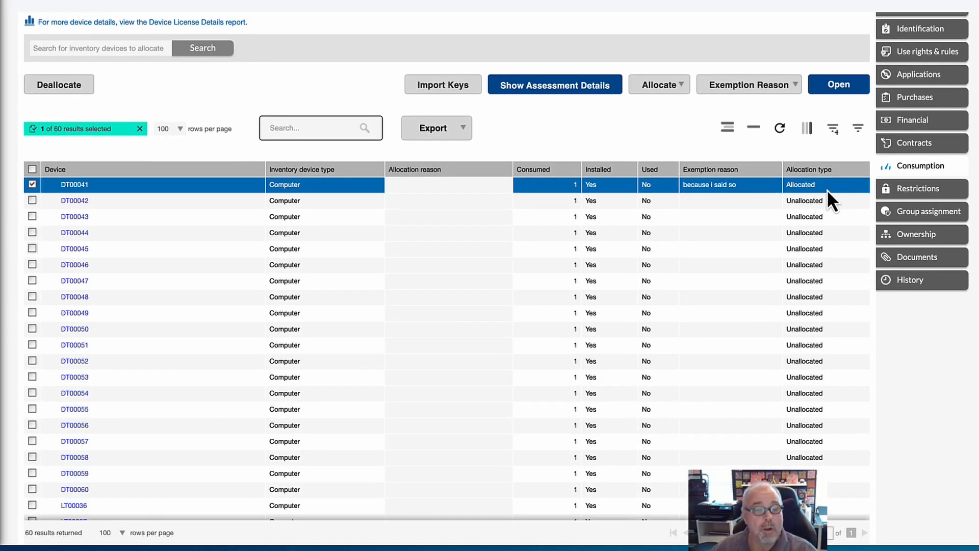
pyautogui.scroll(-1, 827, 189)
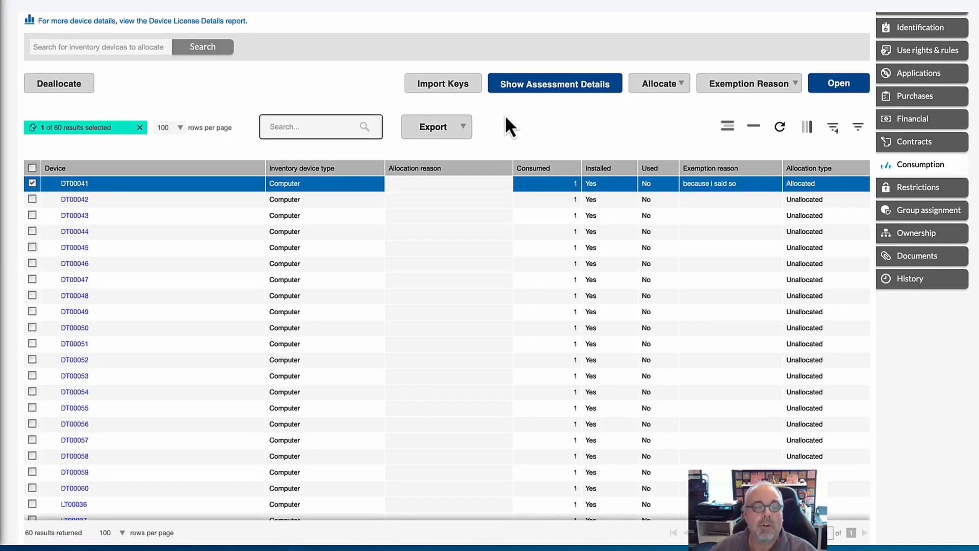
# - Open the license key import form and close it without importing a file
pyautogui.scroll(3, 505, 114)
pyautogui.click(454, 150)
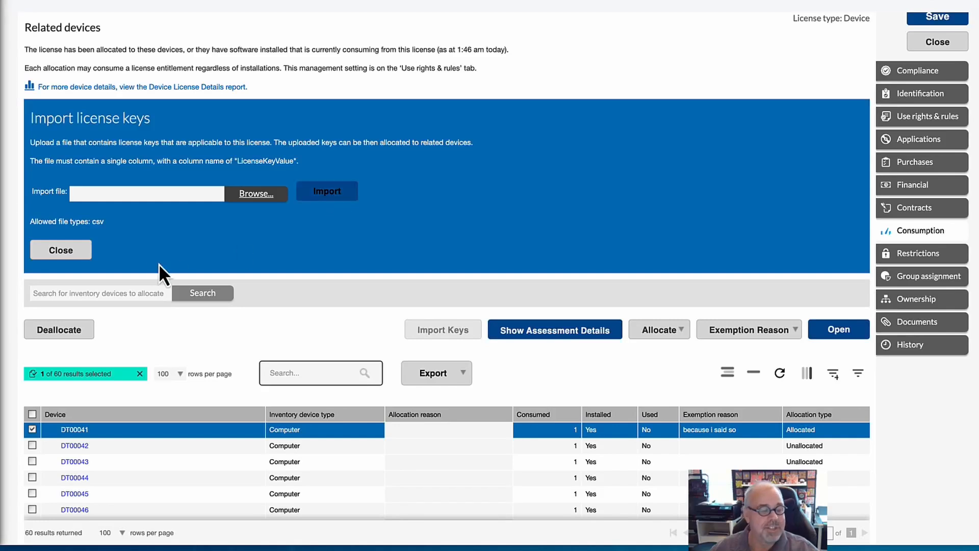
pyautogui.click(76, 250)
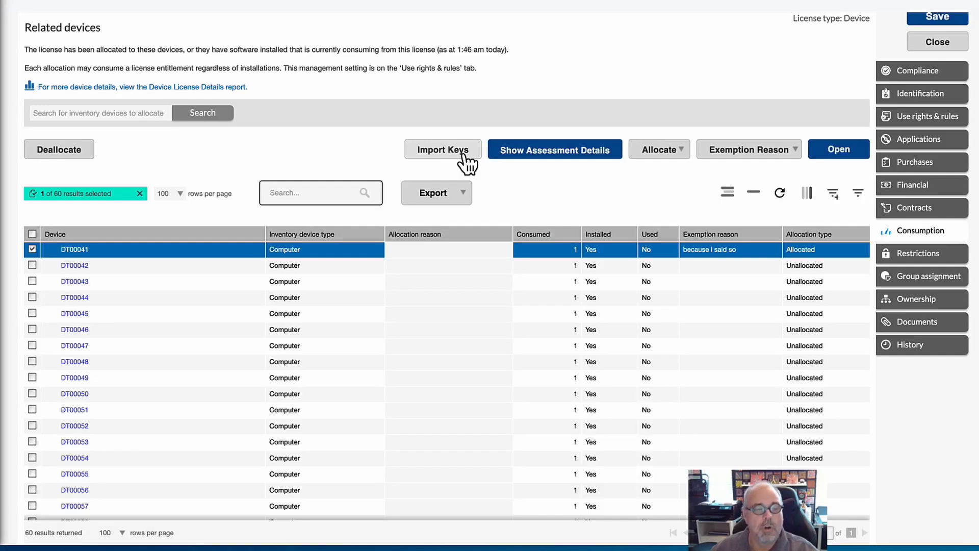
# - Review the license key rule in the license's identification details and return to the consumption view
pyautogui.scroll(1, 467, 162)
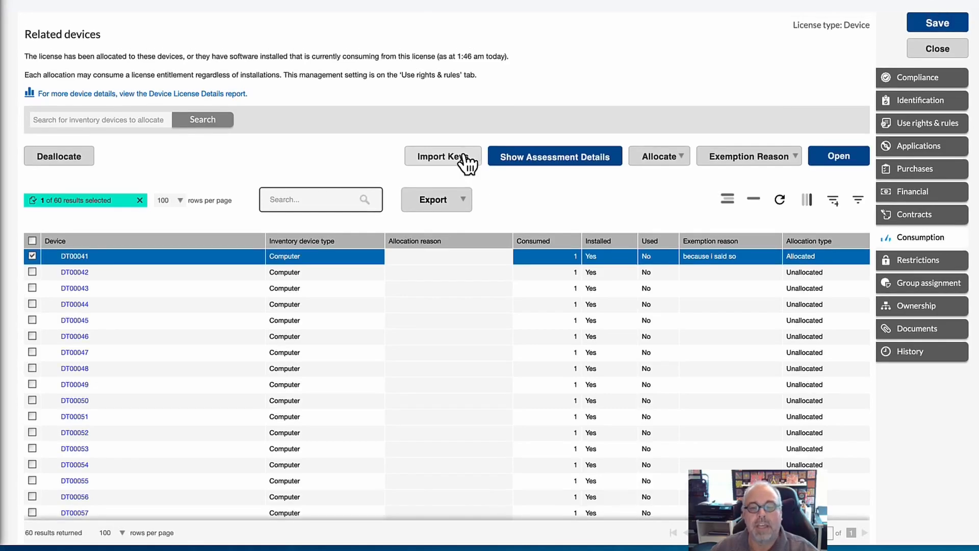
pyautogui.click(942, 102)
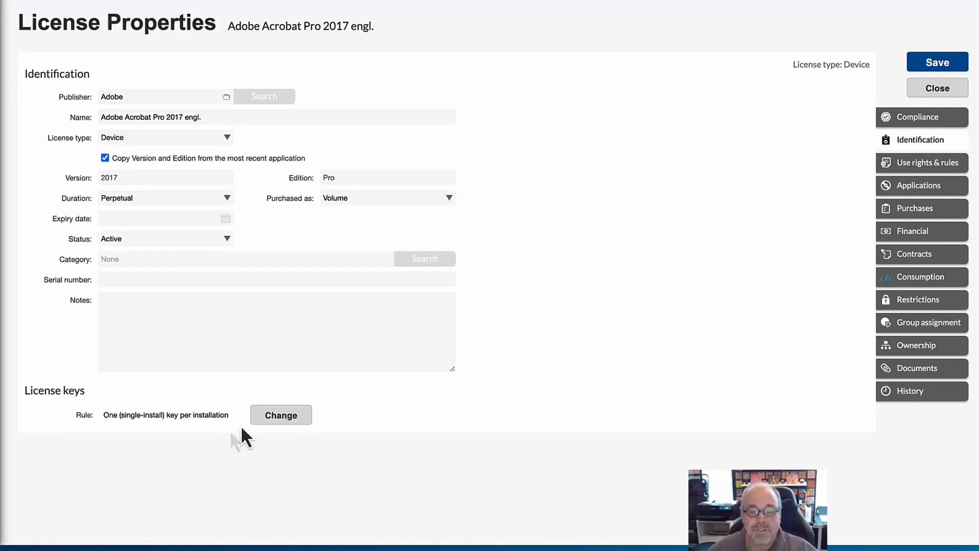
pyautogui.click(920, 277)
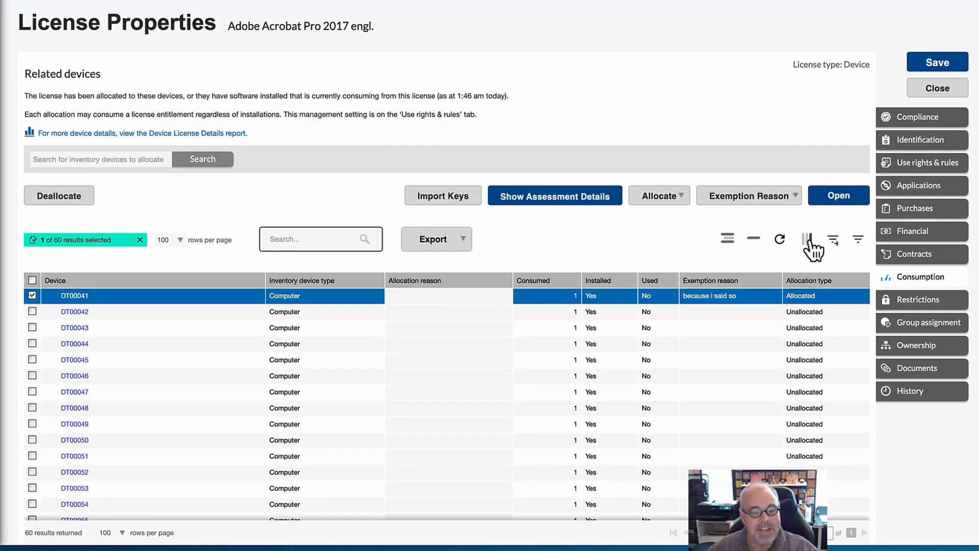
# - Add the License keys column to the device list, placing it before the Allocation reason column
pyautogui.click(807, 239)
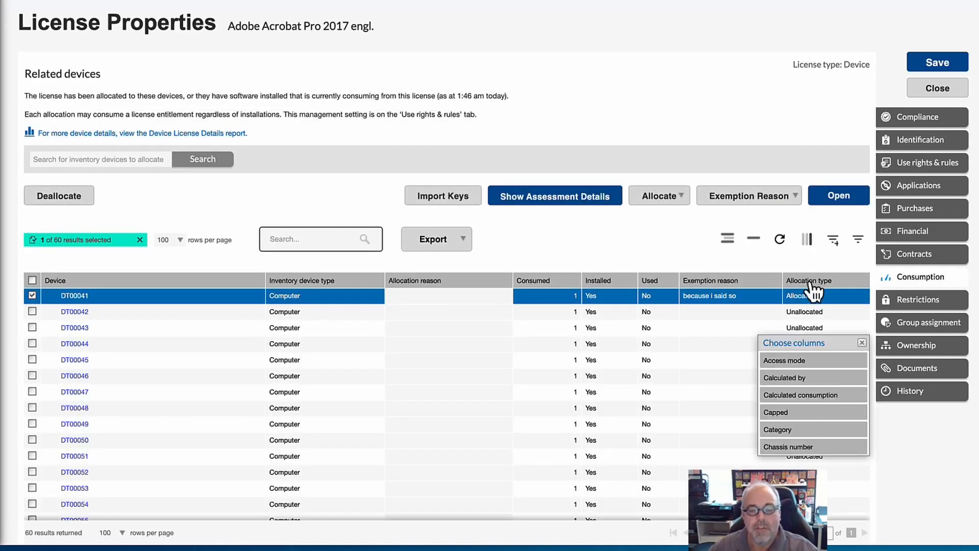
pyautogui.scroll(-5, 804, 400)
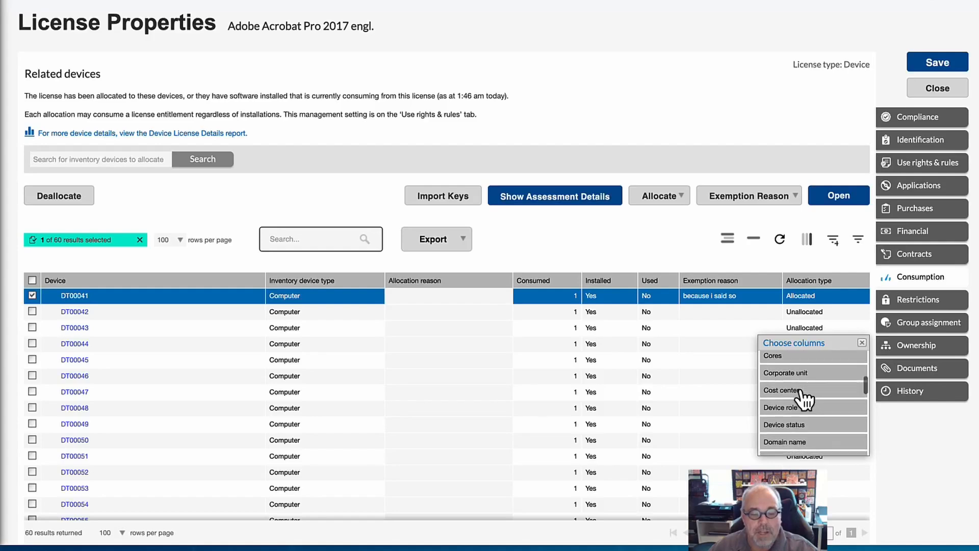
pyautogui.scroll(-2, 804, 399)
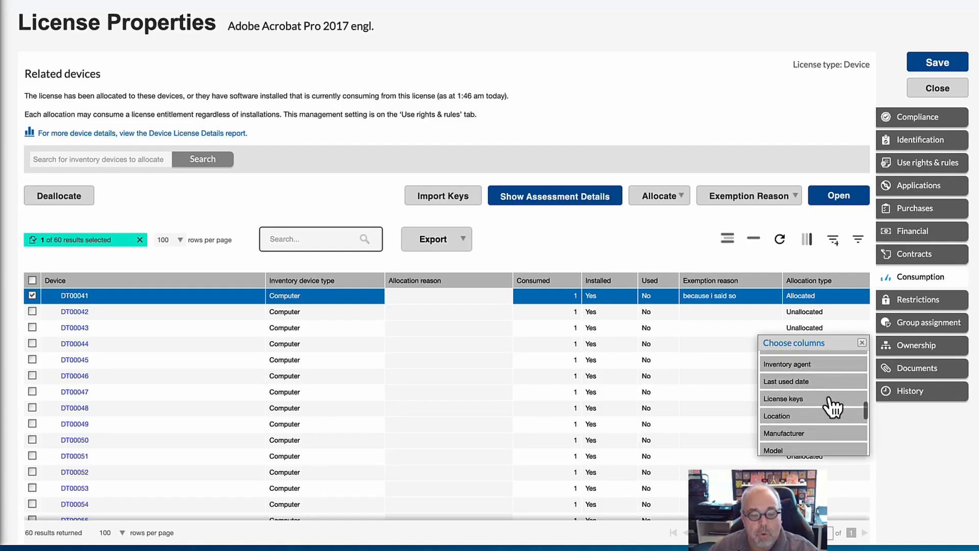
pyautogui.moveTo(804, 403); pyautogui.dragTo(393, 286)
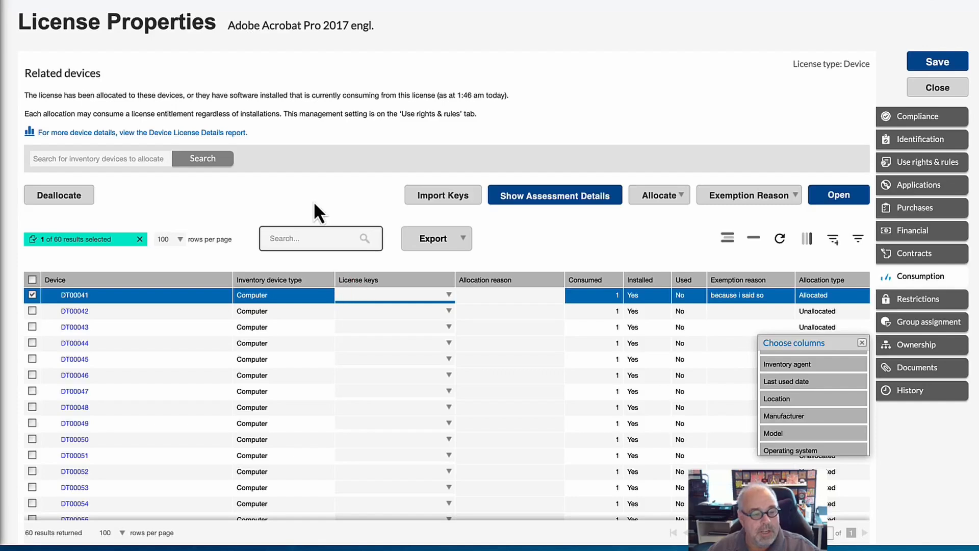
# - Enter and save a first license key through the license key list of device DT00041
pyautogui.click(449, 312)
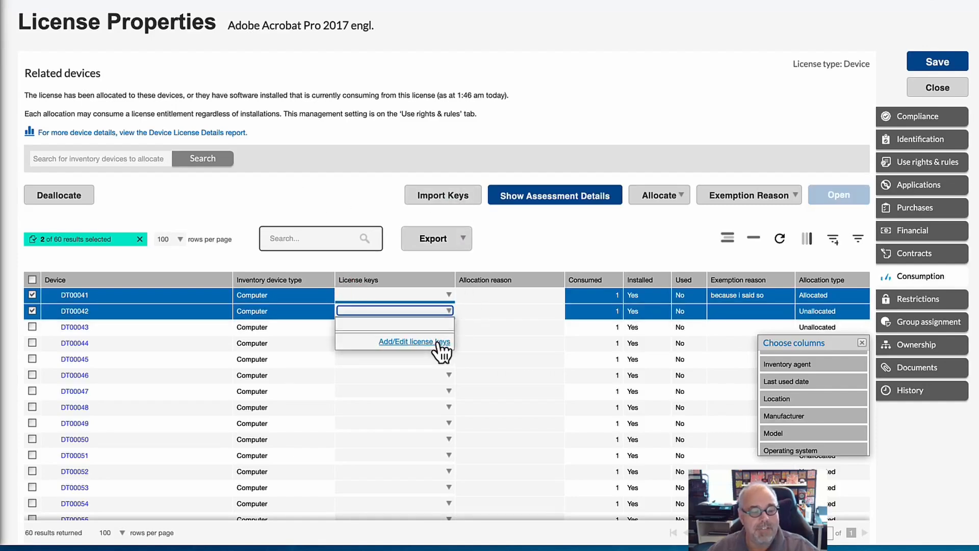
pyautogui.click(451, 313)
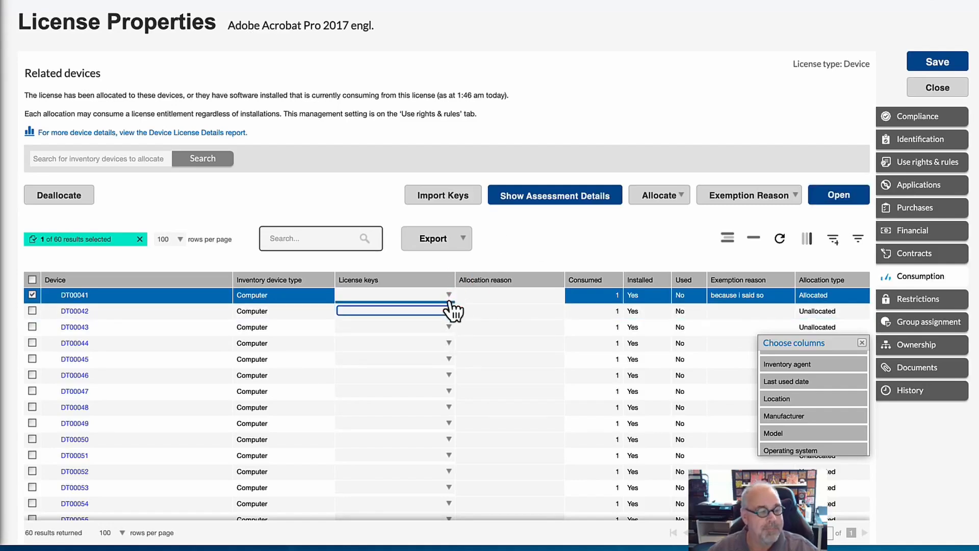
pyautogui.click(450, 295)
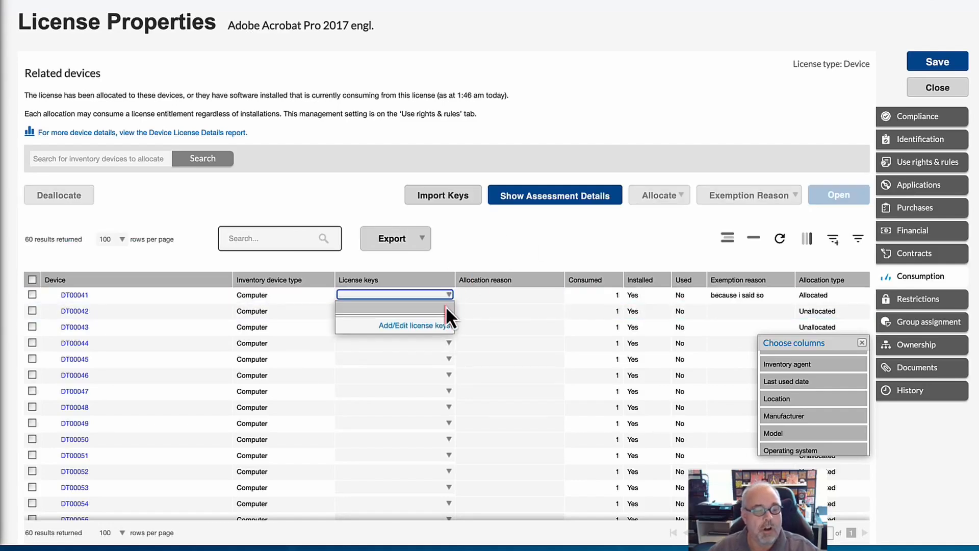
pyautogui.click(408, 326)
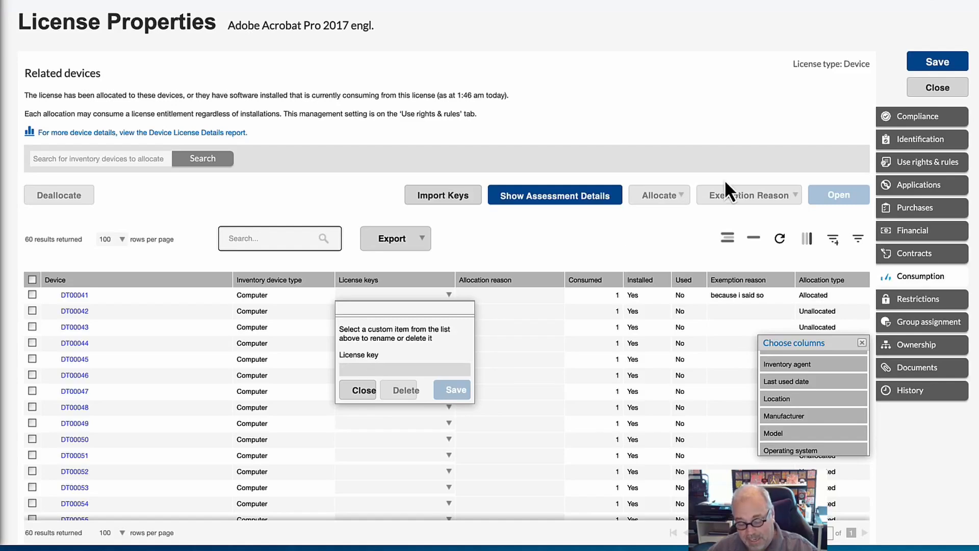
pyautogui.write('1')
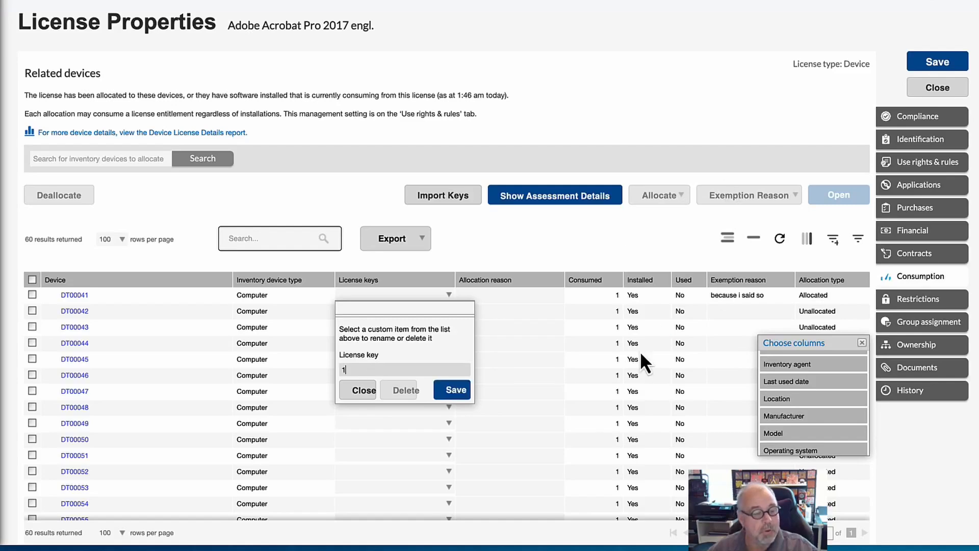
pyautogui.click(461, 392)
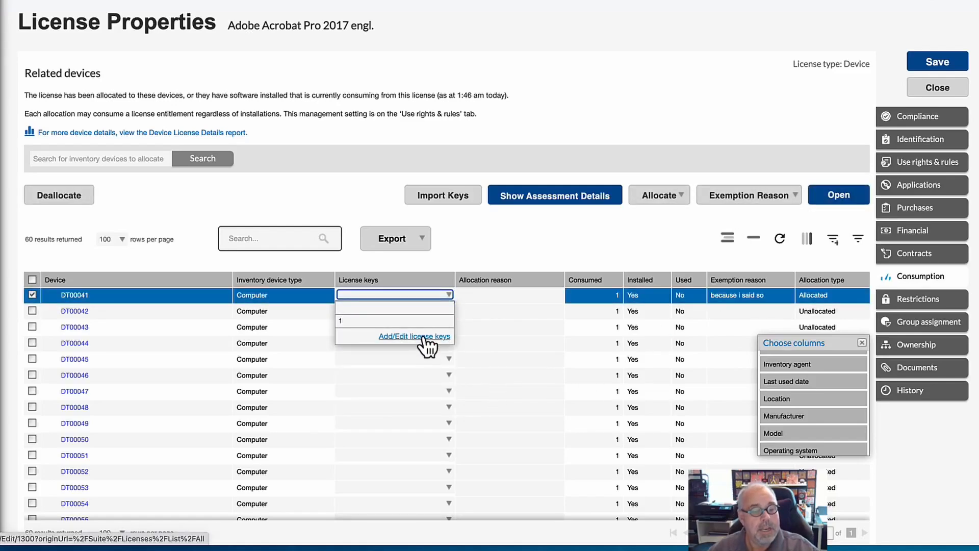
# - Add a second and a third license key through the key lists of devices DT00041 and DT00043
pyautogui.click(424, 336)
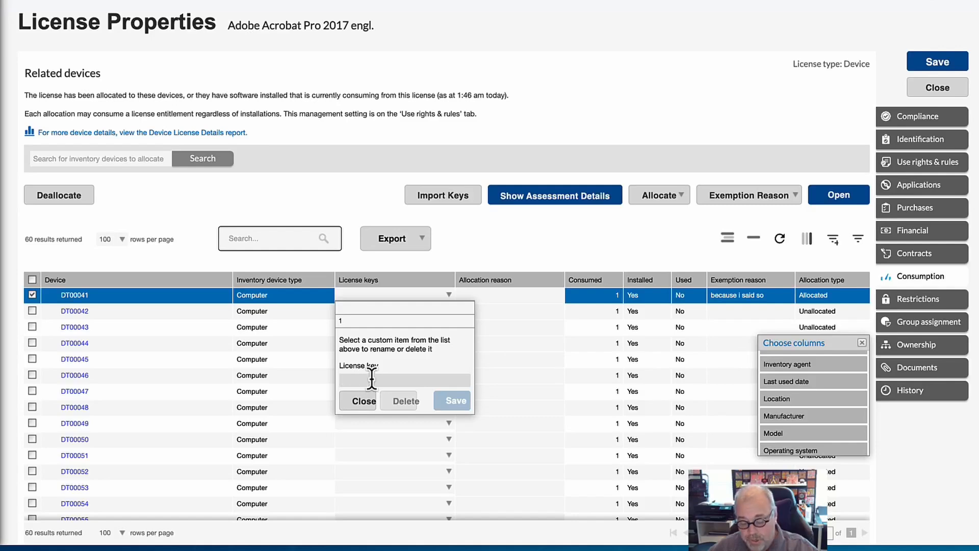
pyautogui.write('2')
pyautogui.click(455, 400)
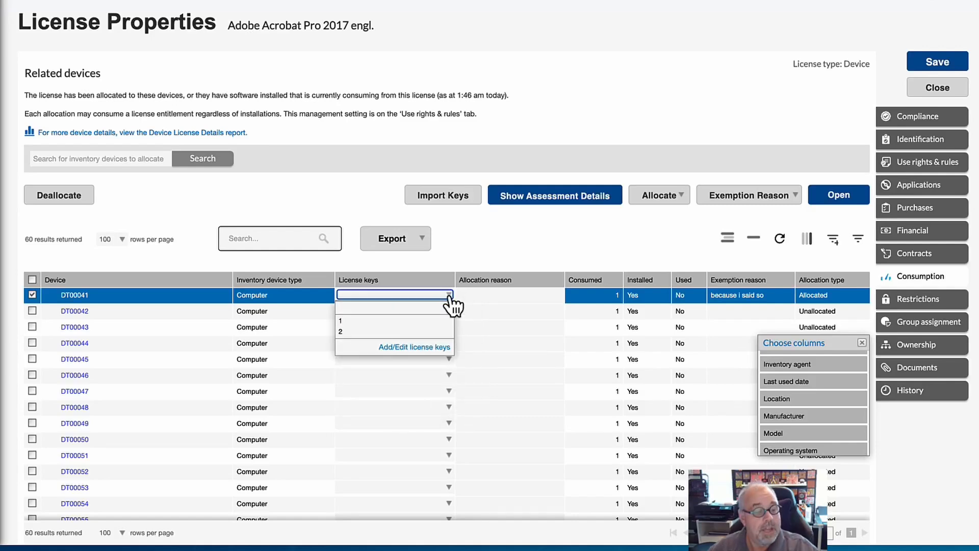
pyautogui.click(415, 345)
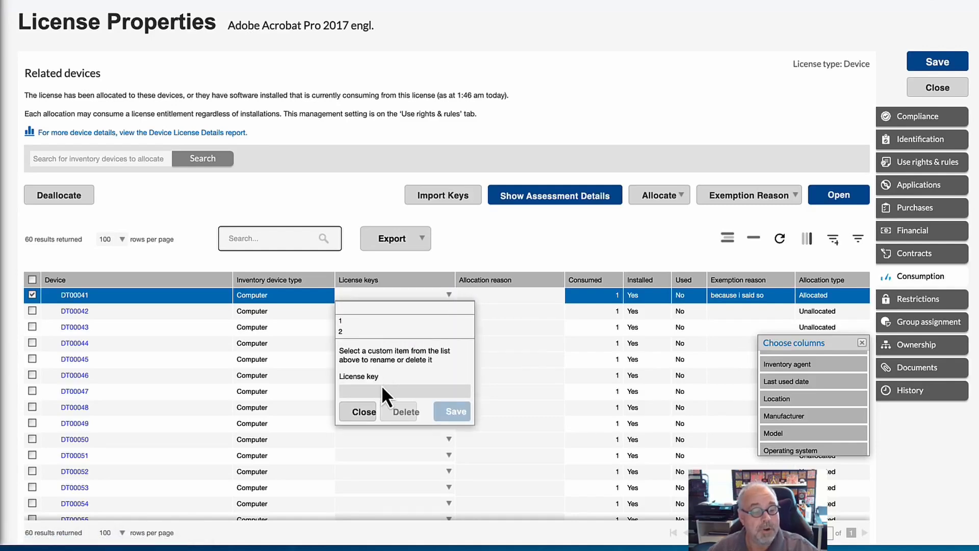
pyautogui.click(524, 300)
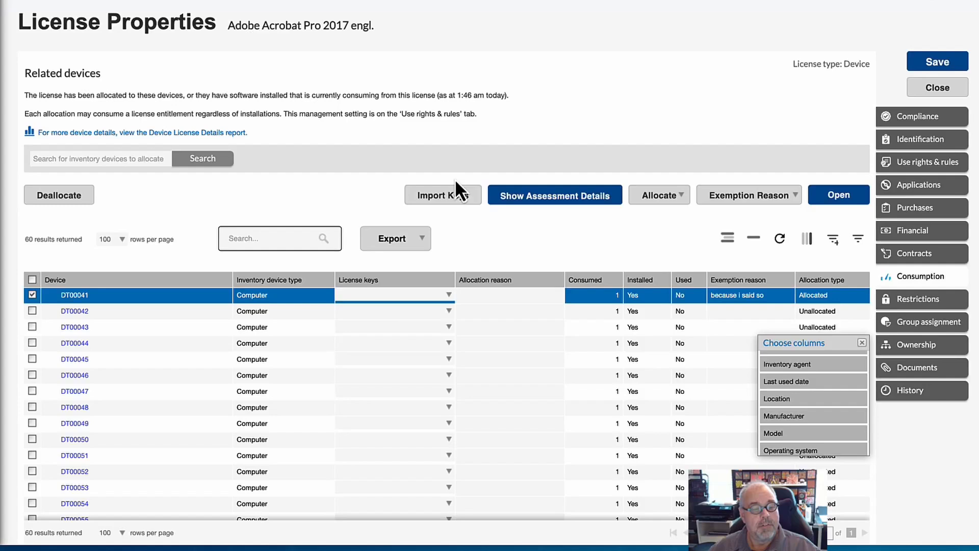
pyautogui.click(450, 327)
pyautogui.click(406, 362)
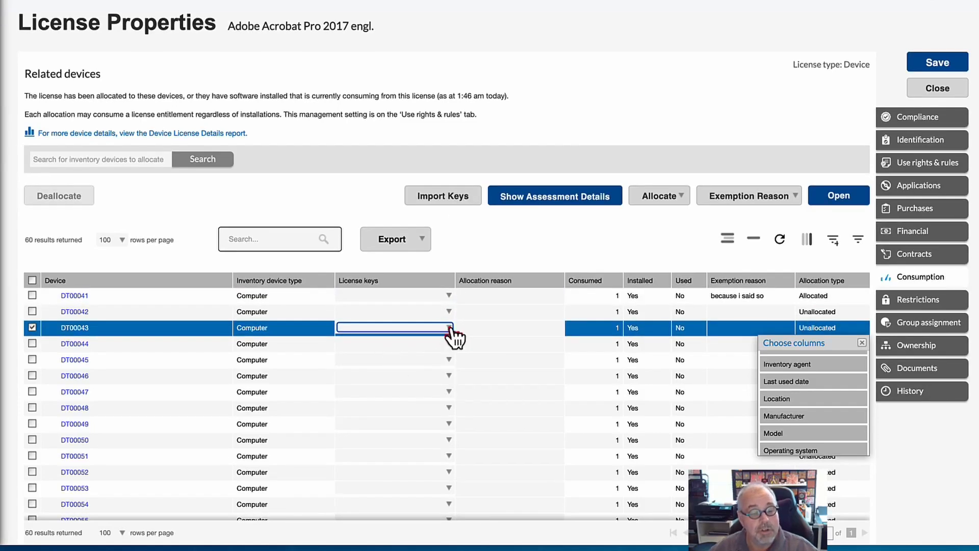
# - Assign the first license key to device DT00043 and close the column chooser
pyautogui.click(450, 329)
pyautogui.click(393, 356)
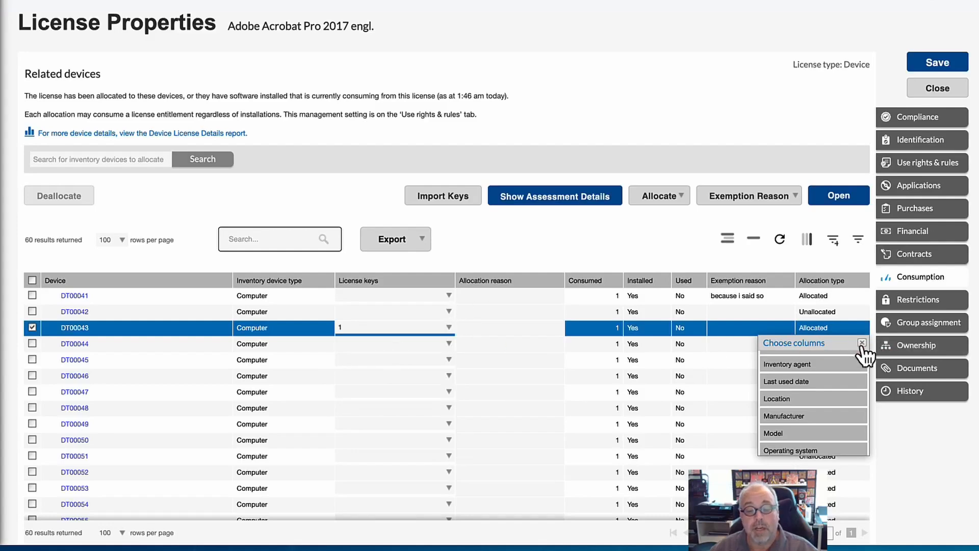
pyautogui.click(808, 241)
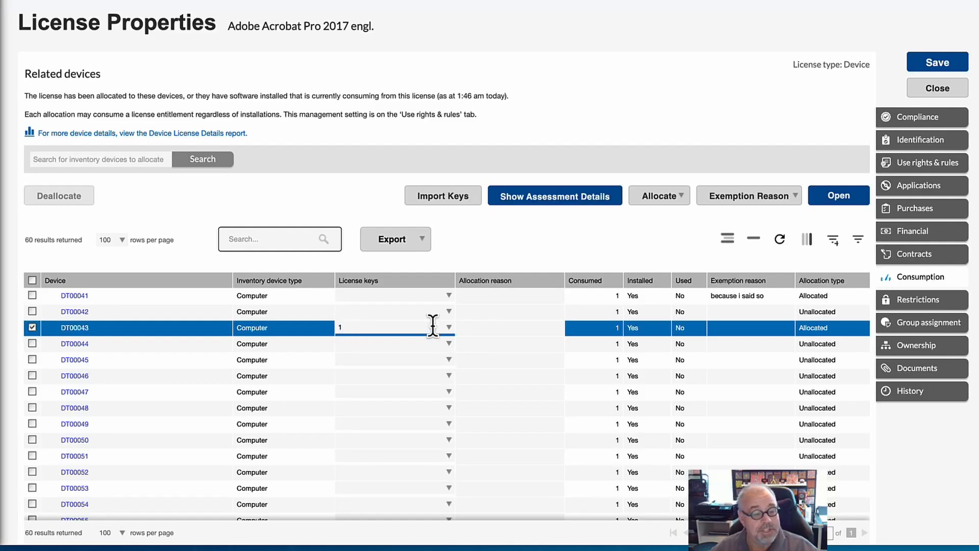
# - Assign the second license key to device DT00045 and the third one to device DT00041
pyautogui.click(449, 360)
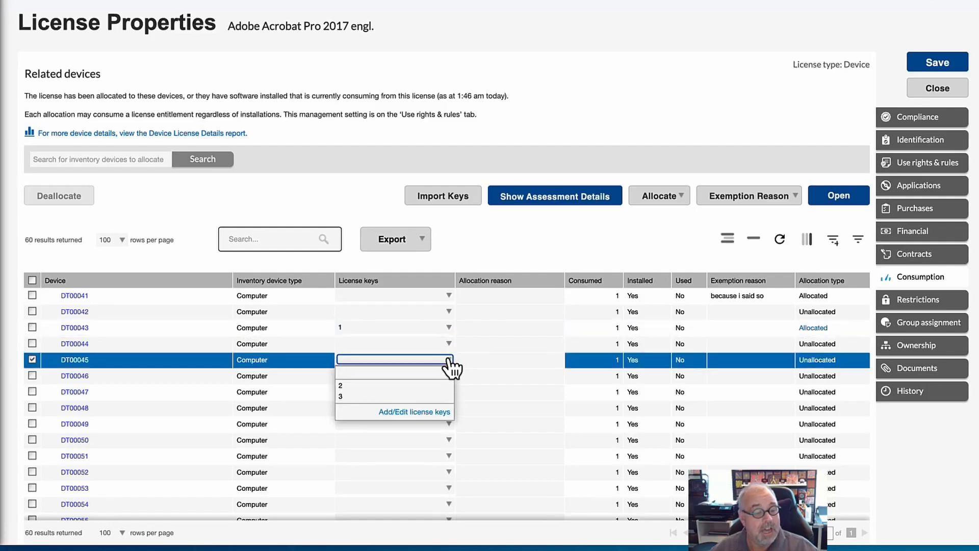
pyautogui.click(410, 386)
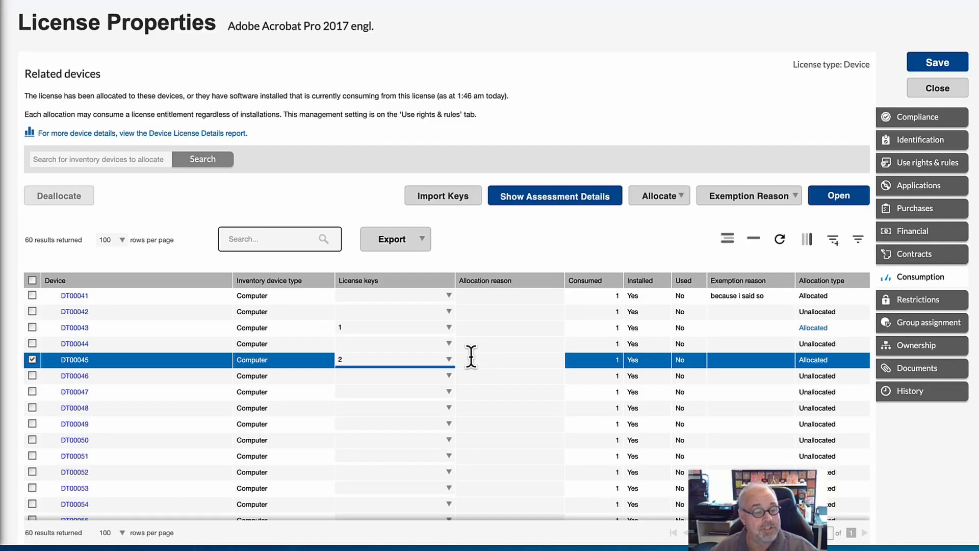
pyautogui.click(450, 296)
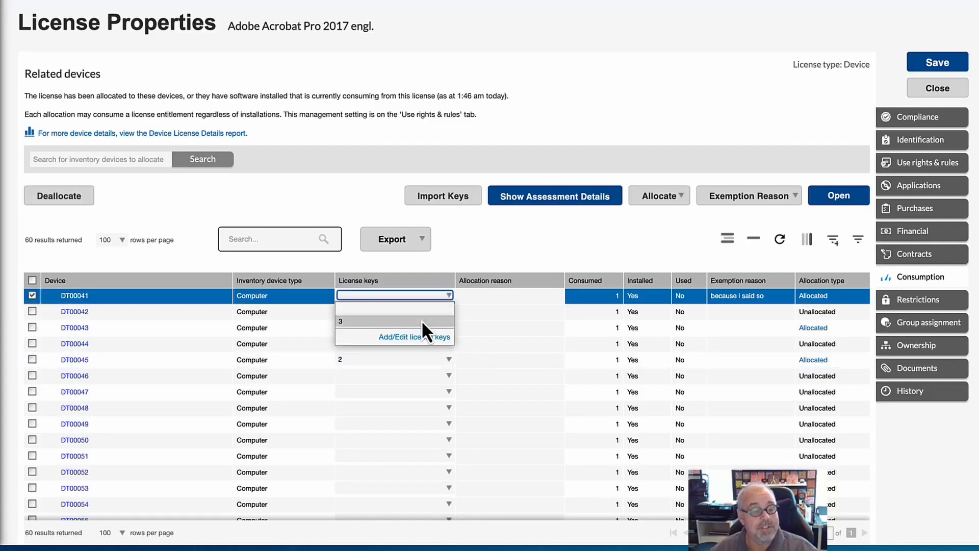
pyautogui.click(420, 322)
# - Check devices DT00050 and DT00047 for available license keys and leave both without a key
pyautogui.click(429, 439)
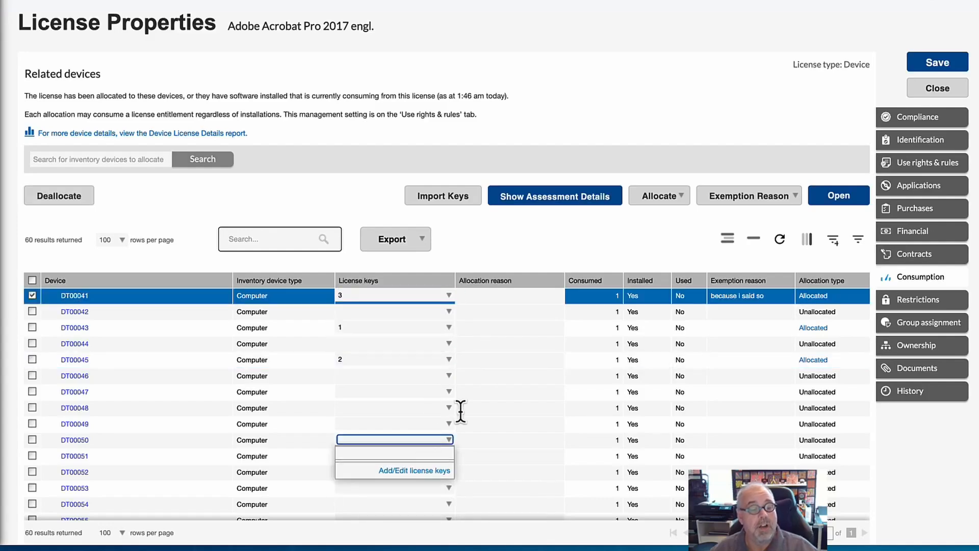
pyautogui.click(450, 392)
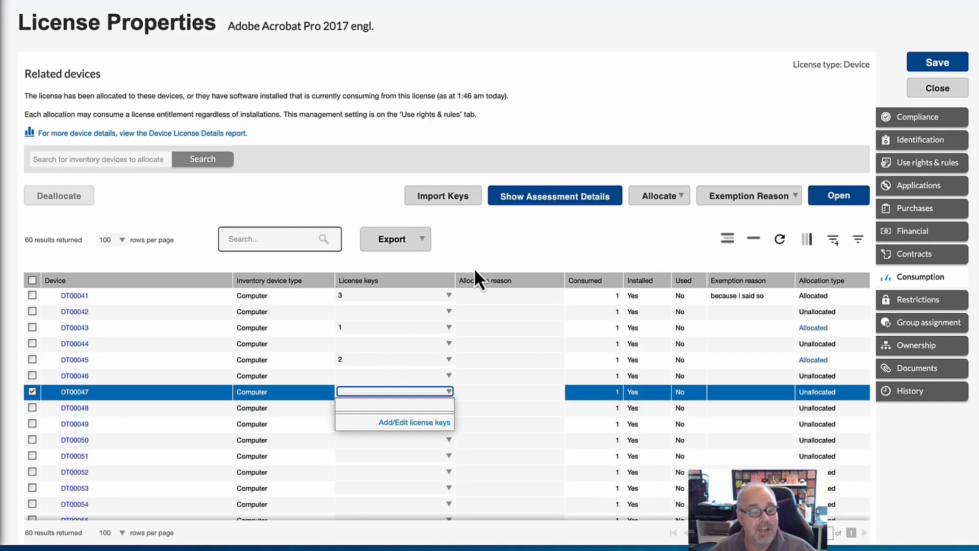
pyautogui.click(485, 246)
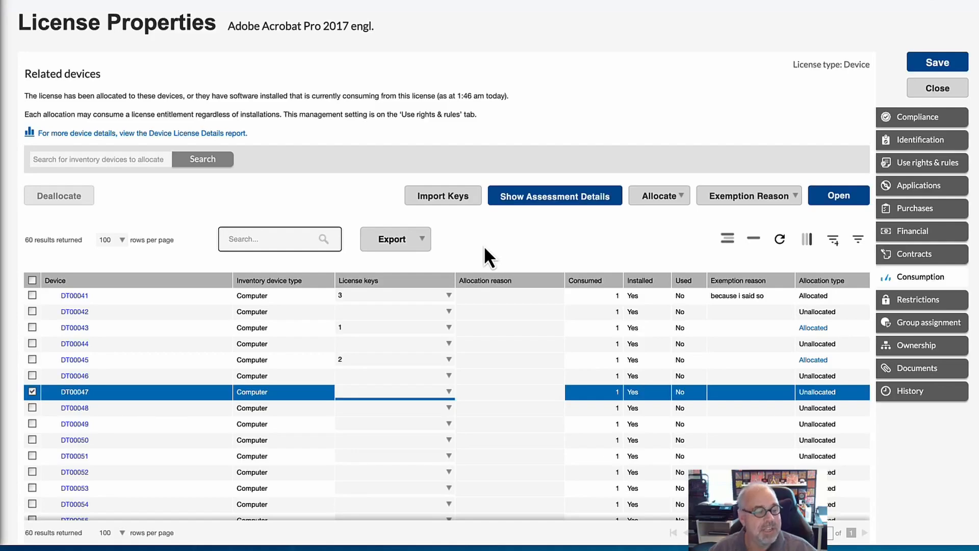
# - Deallocate device DT00045 from the license, with only that device selected
pyautogui.click(32, 360)
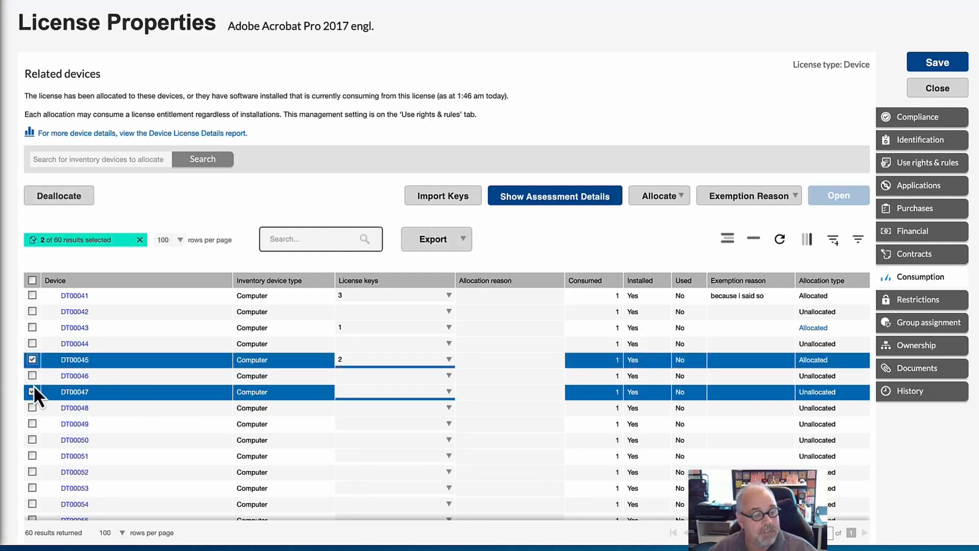
pyautogui.click(33, 392)
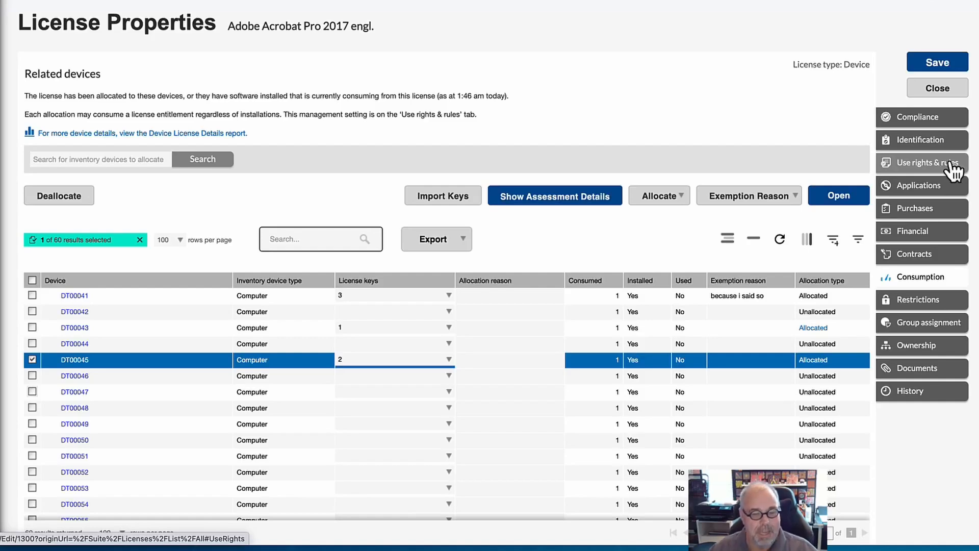
pyautogui.click(67, 199)
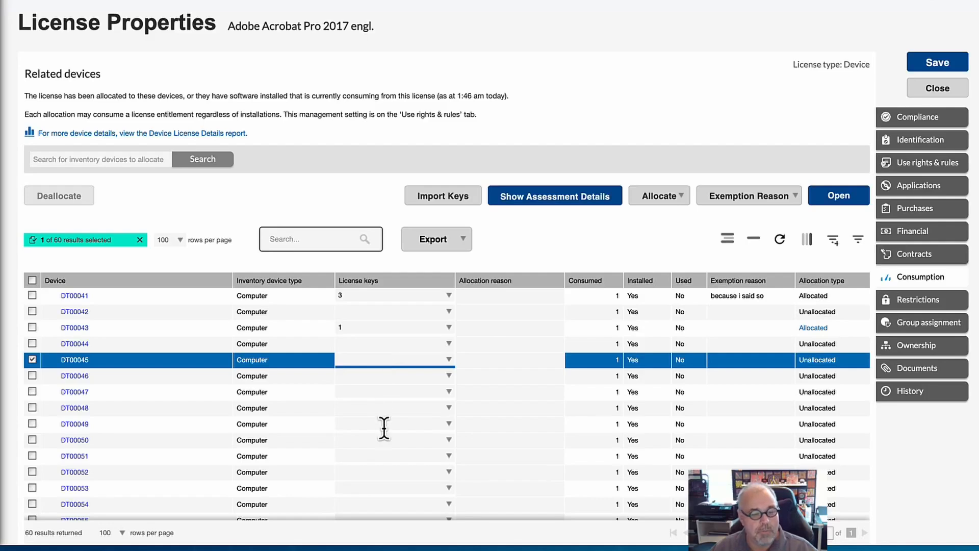
# - Open the license key choices for device DT00048
pyautogui.scroll(-3, 384, 427)
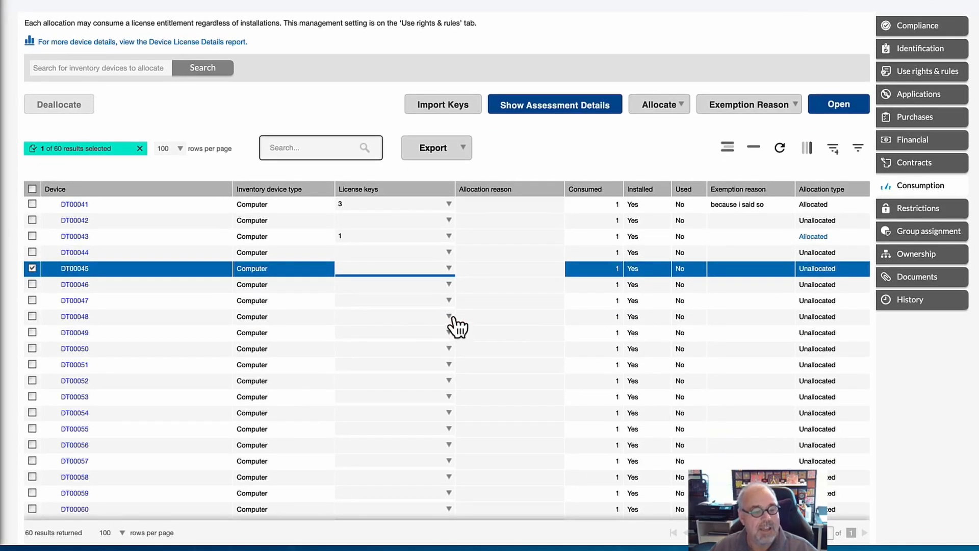
pyautogui.click(450, 317)
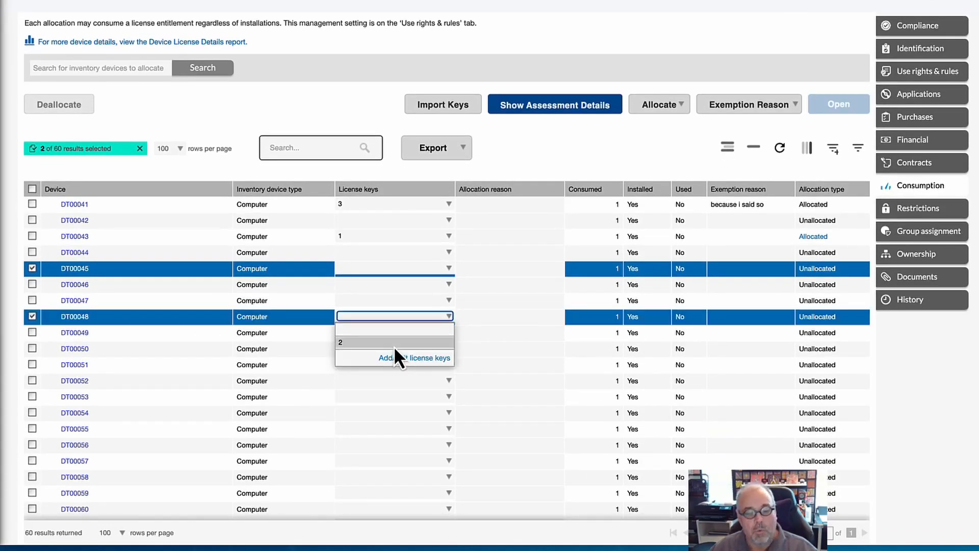